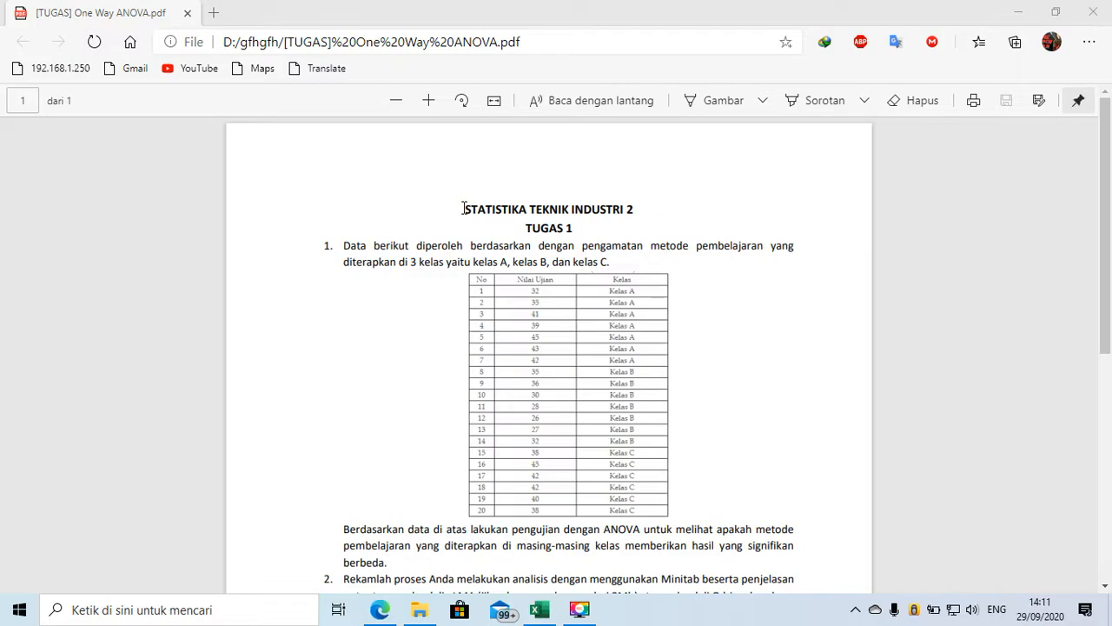
# Read through the One Way ANOVA assignment, examining the exam score table for classes A, B and C and the instructions below it
pyautogui.moveTo(465, 209); pyautogui.dragTo(679, 208)
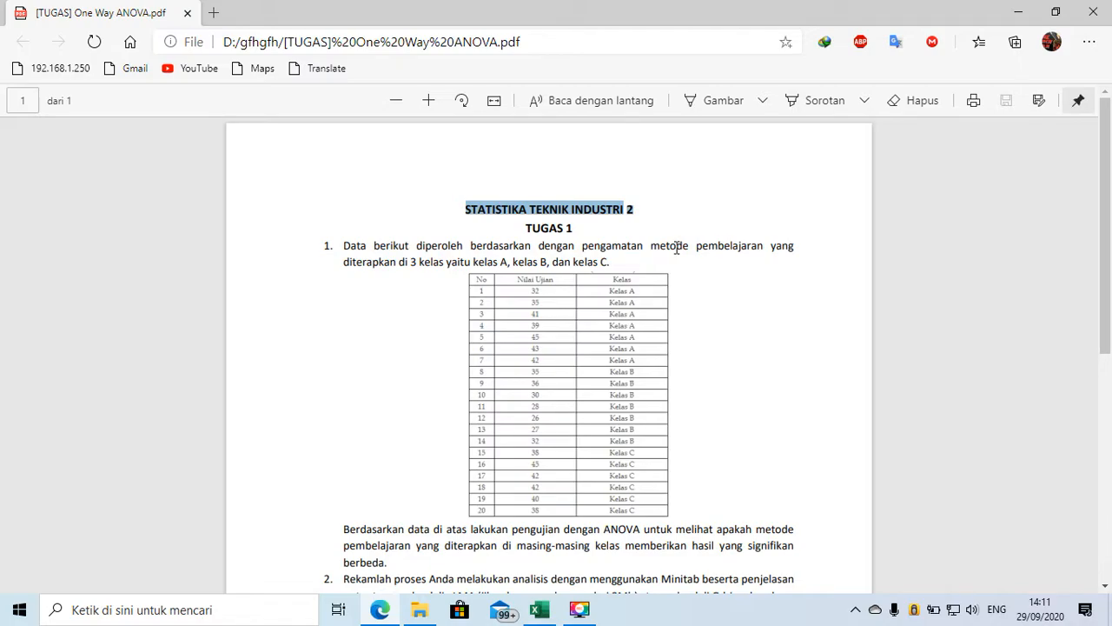
pyautogui.scroll(-3, 565, 295)
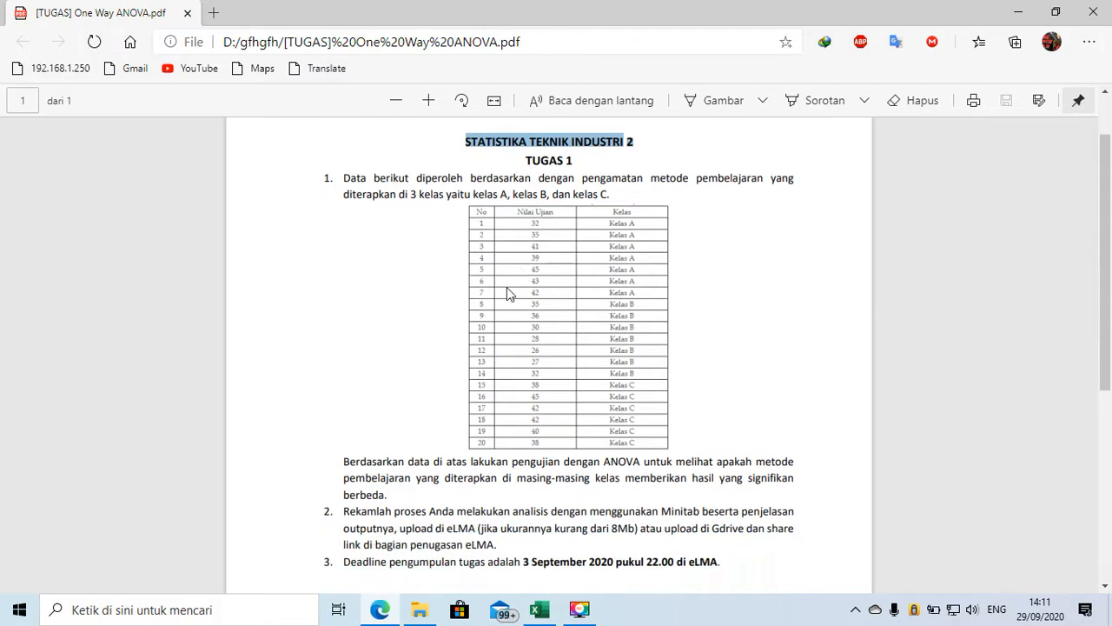
pyautogui.scroll(3, 597, 324)
pyautogui.click(433, 314)
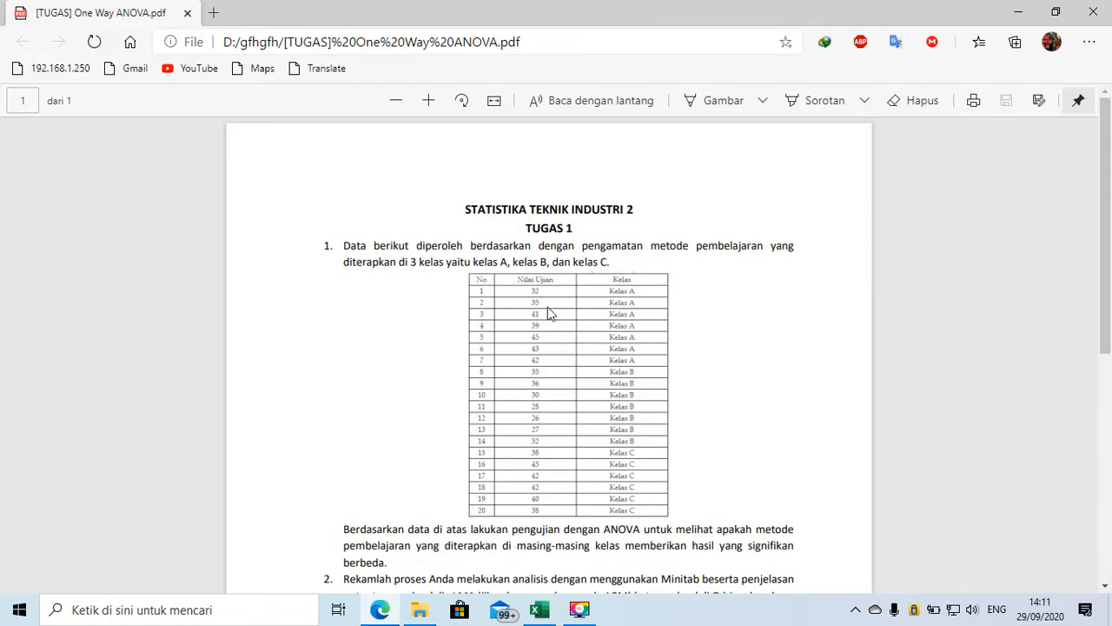
pyautogui.scroll(-1, 522, 449)
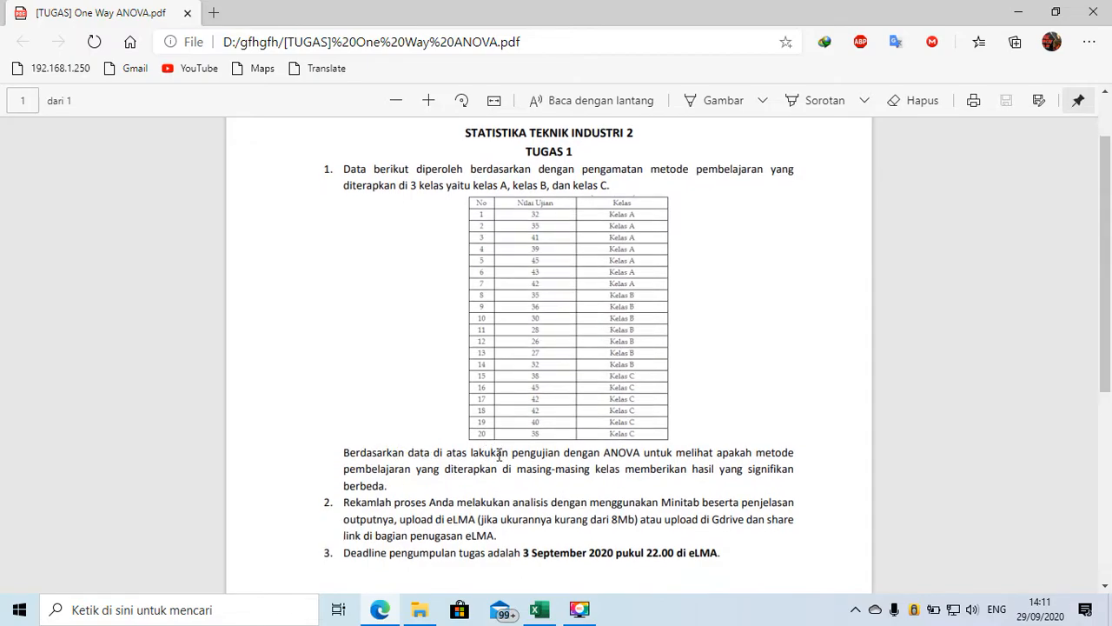
pyautogui.scroll(-1, 502, 453)
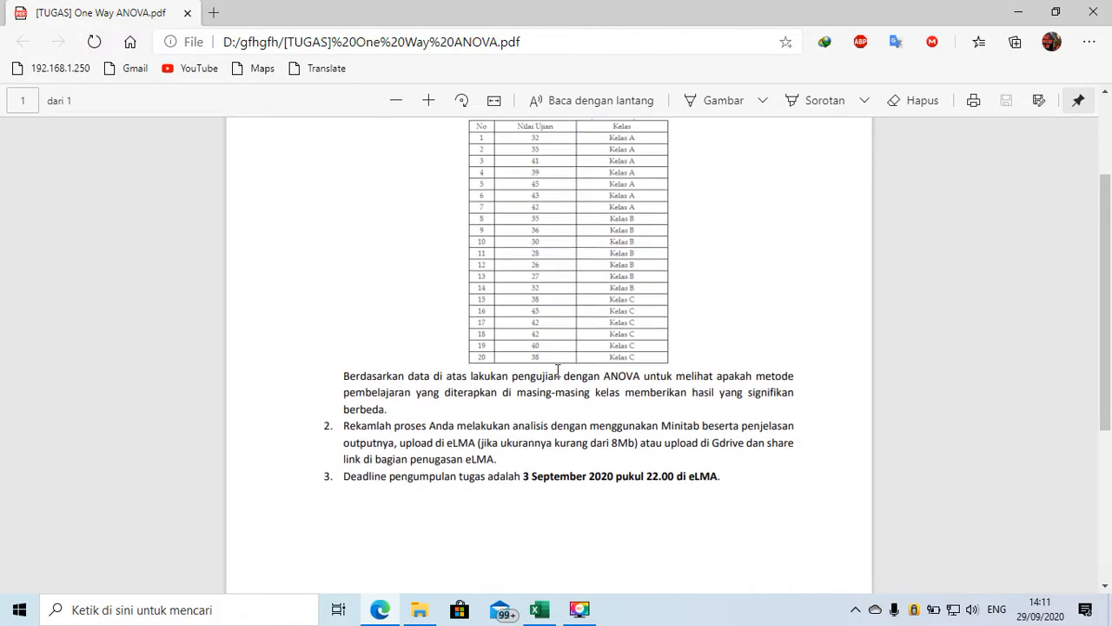
pyautogui.scroll(2, 557, 369)
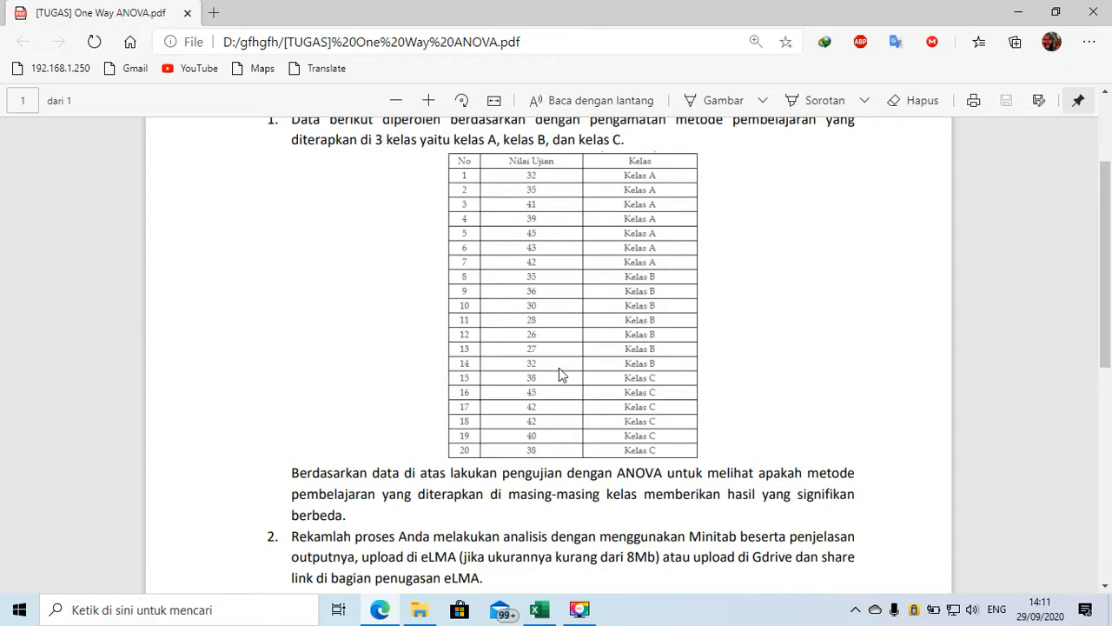
pyautogui.scroll(-1, 558, 368)
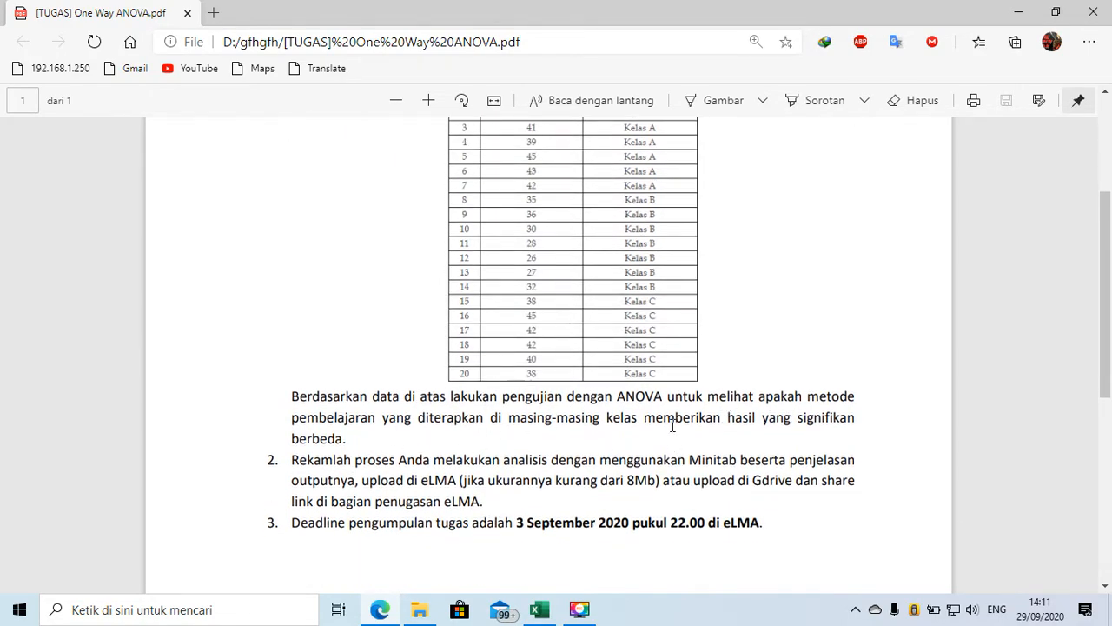
pyautogui.scroll(1, 673, 426)
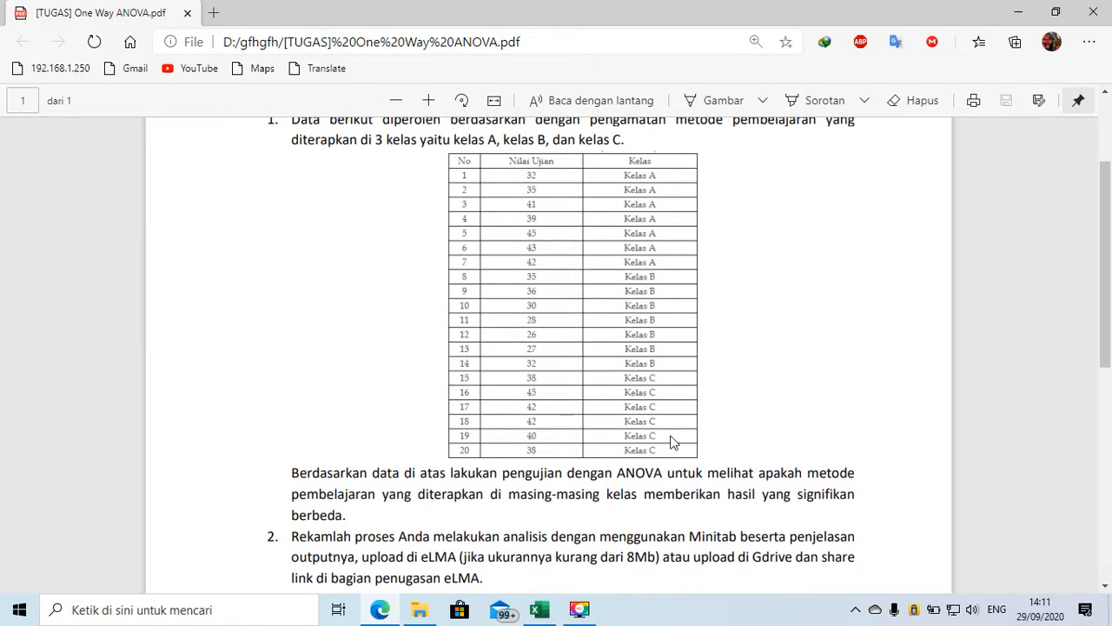
# Switch to the Excel workbook and copy the Kelas and Nilai Ujian data in columns A and B
pyautogui.click(539, 609)
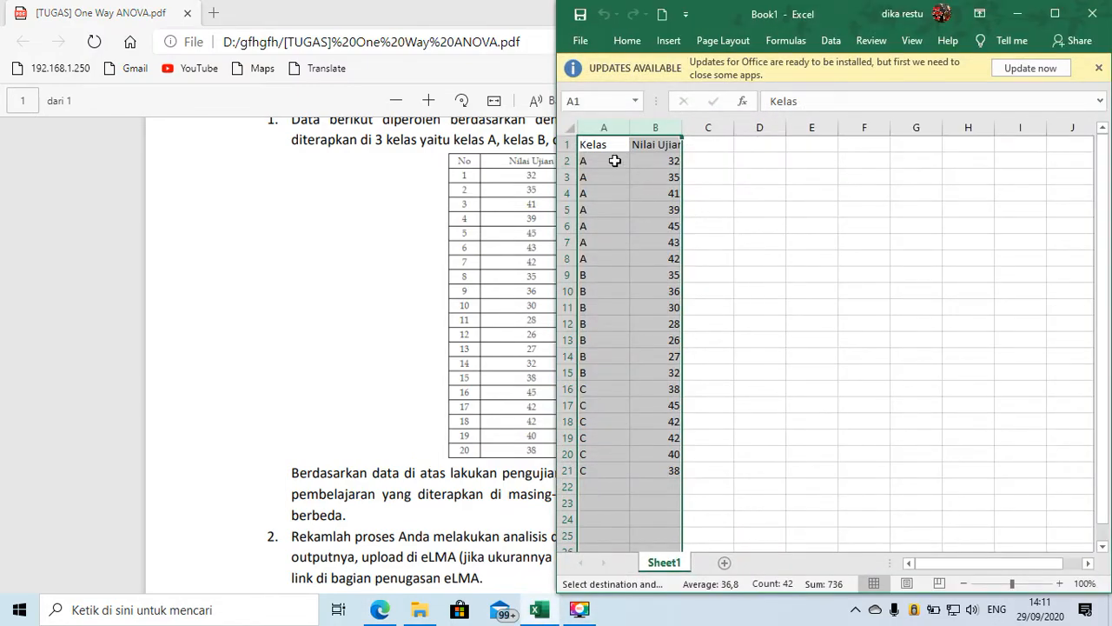
pyautogui.moveTo(704, 160); pyautogui.dragTo(744, 161)
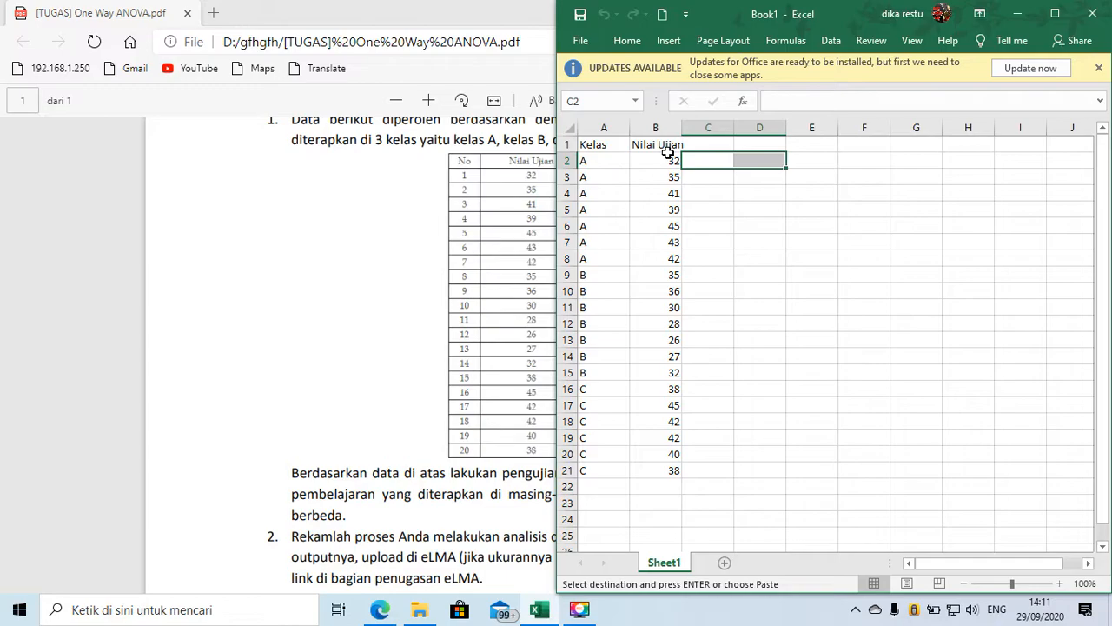
pyautogui.moveTo(608, 128); pyautogui.dragTo(660, 124)
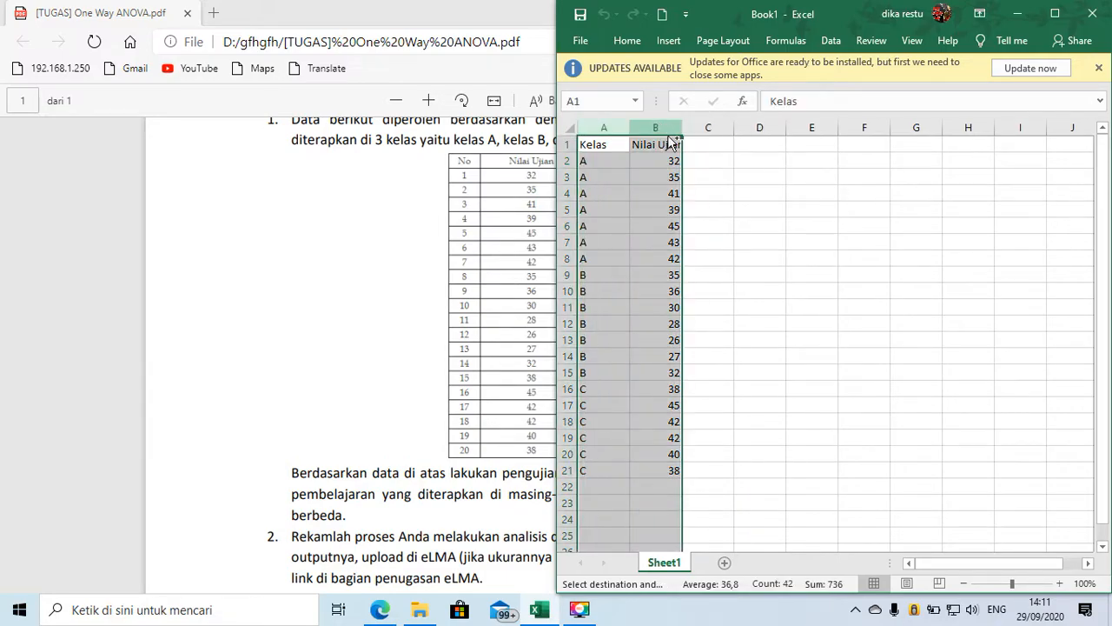
pyautogui.click(362, 310)
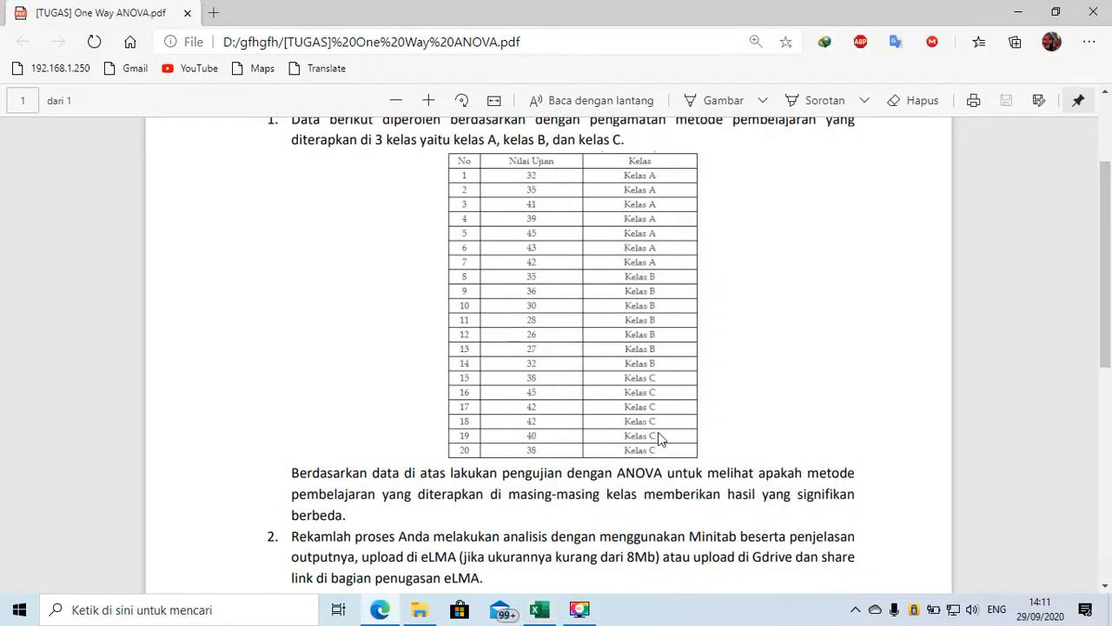
# Find and launch Minitab 19
pyautogui.press('super')
pyautogui.write('miniab')
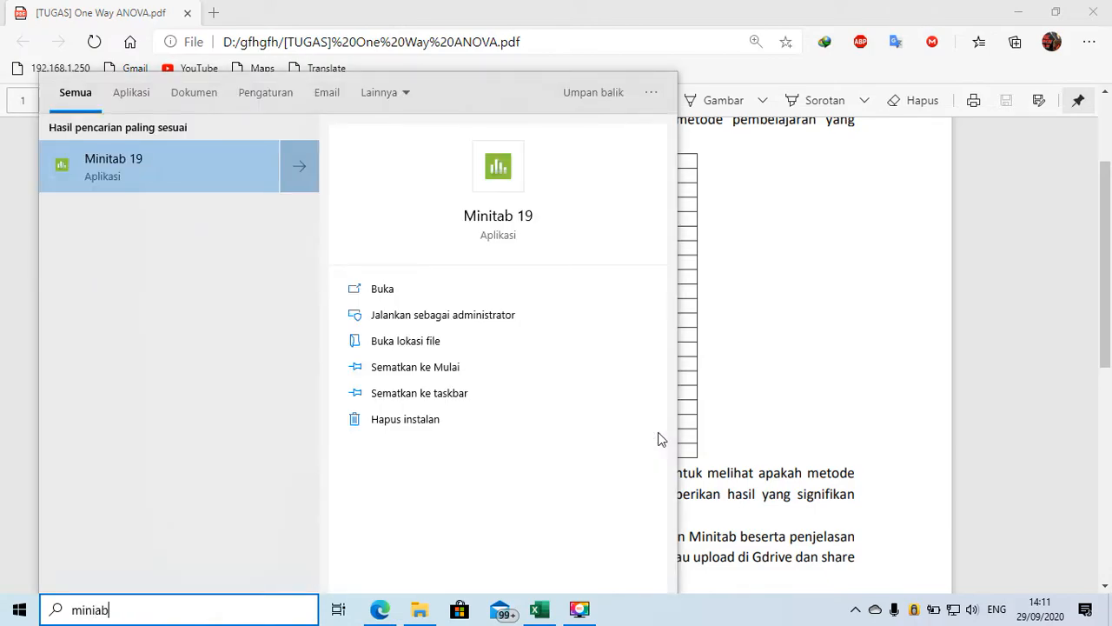
pyautogui.press('Return')
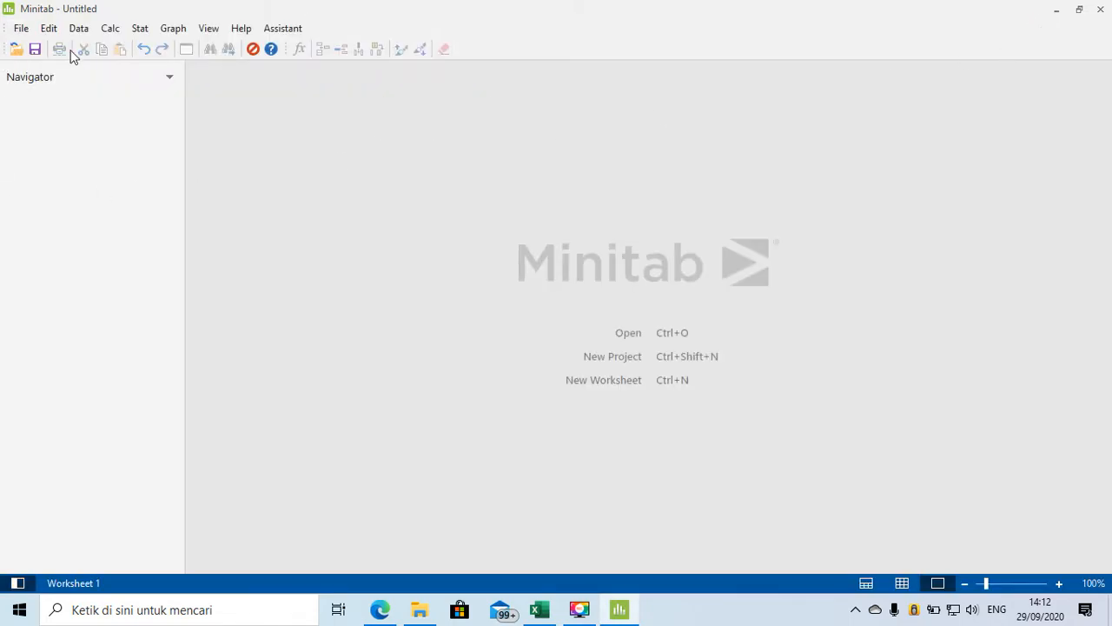
# Create a new worksheet and paste the copied Kelas and Nilai Ujian data into it starting at the header of C1
pyautogui.click(20, 28)
pyautogui.moveTo(134, 48)
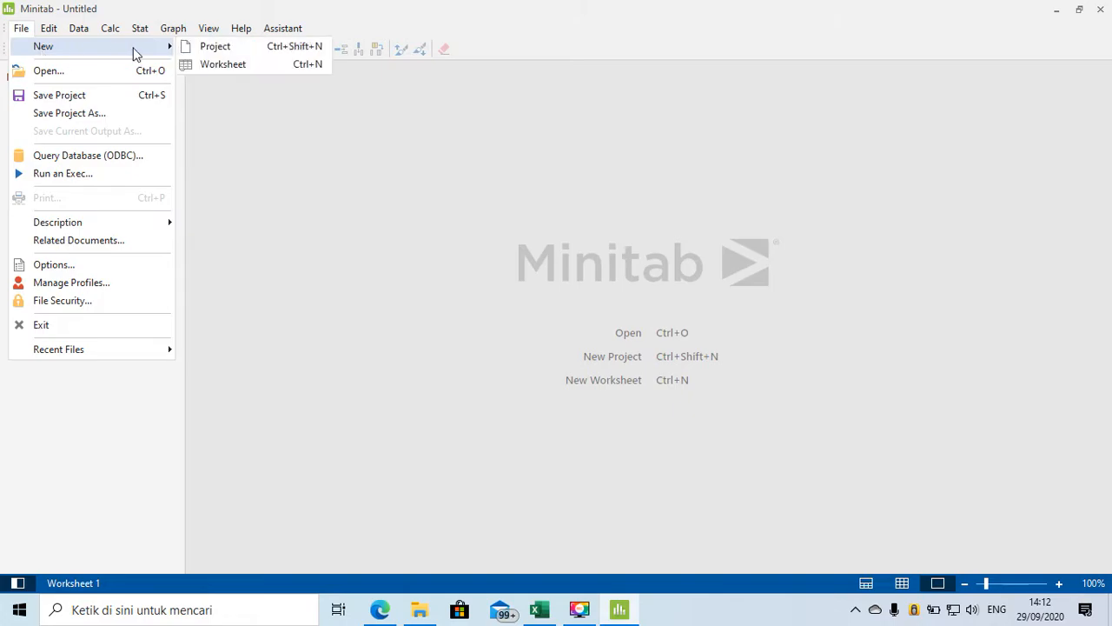
pyautogui.click(208, 66)
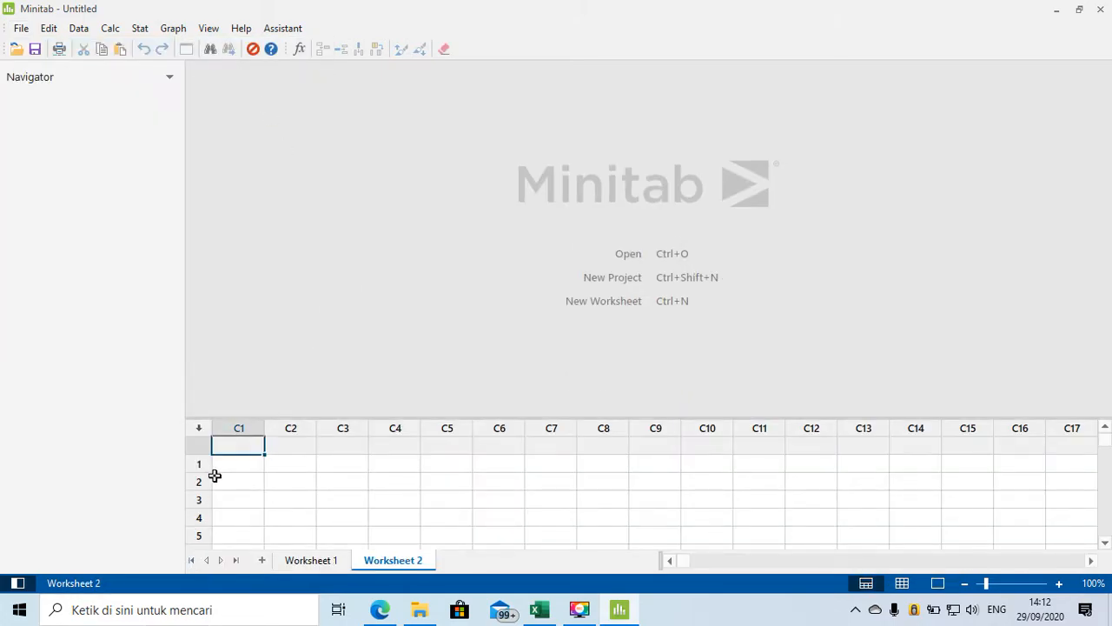
pyautogui.hotkey('ctrl', 'v')
pyautogui.click(390, 499)
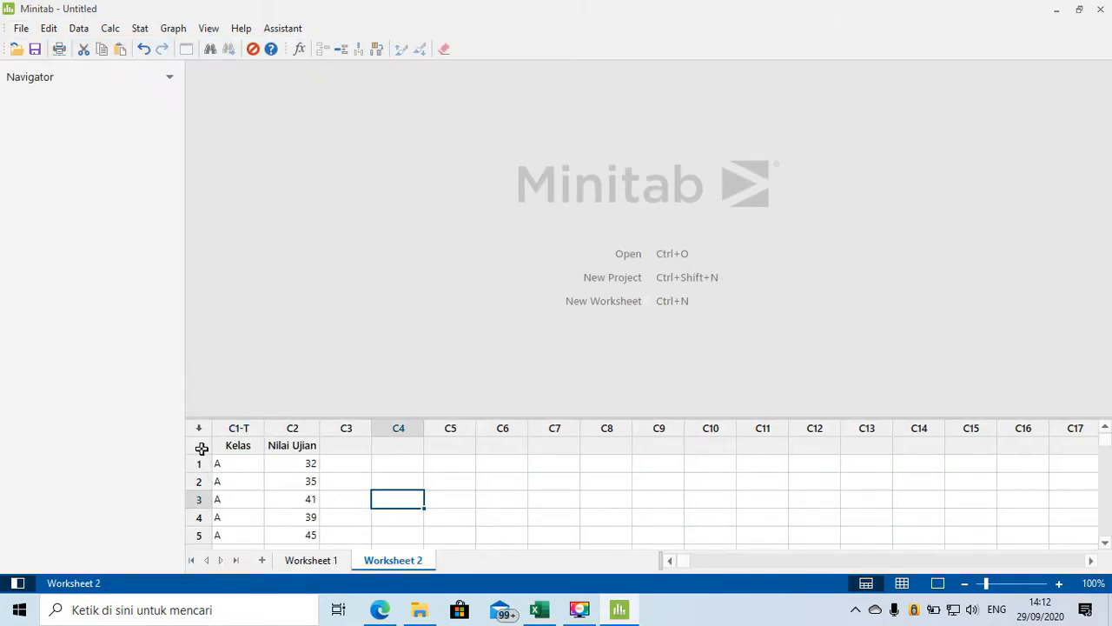
pyautogui.click(238, 443)
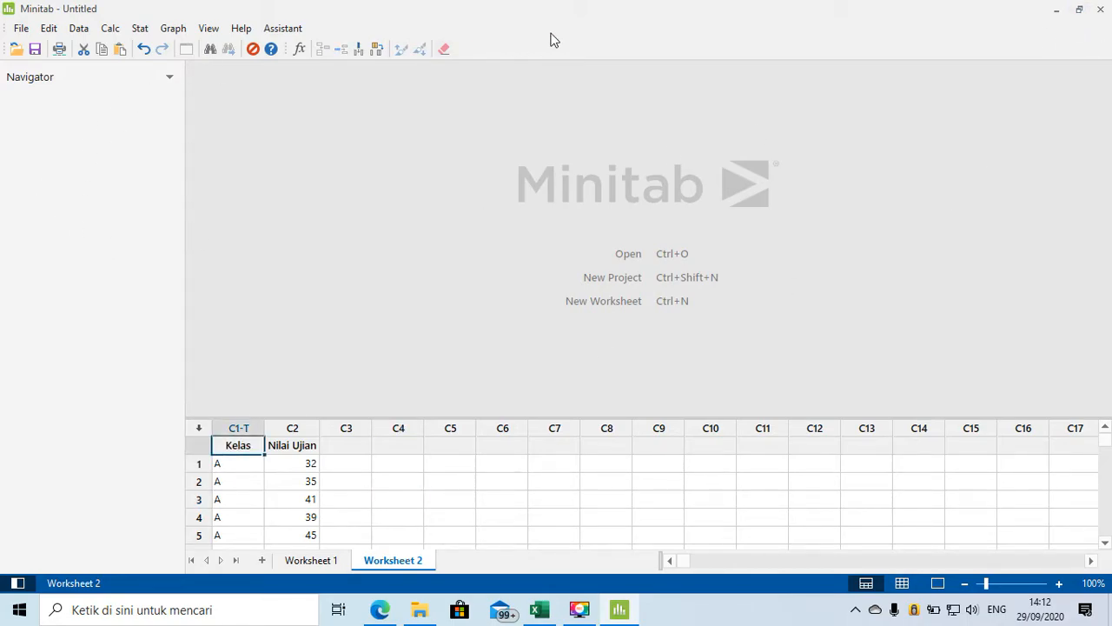
# Run an Anderson-Darling Normality Test on the Nilai Ujian variable with no percentile lines
pyautogui.click(79, 29)
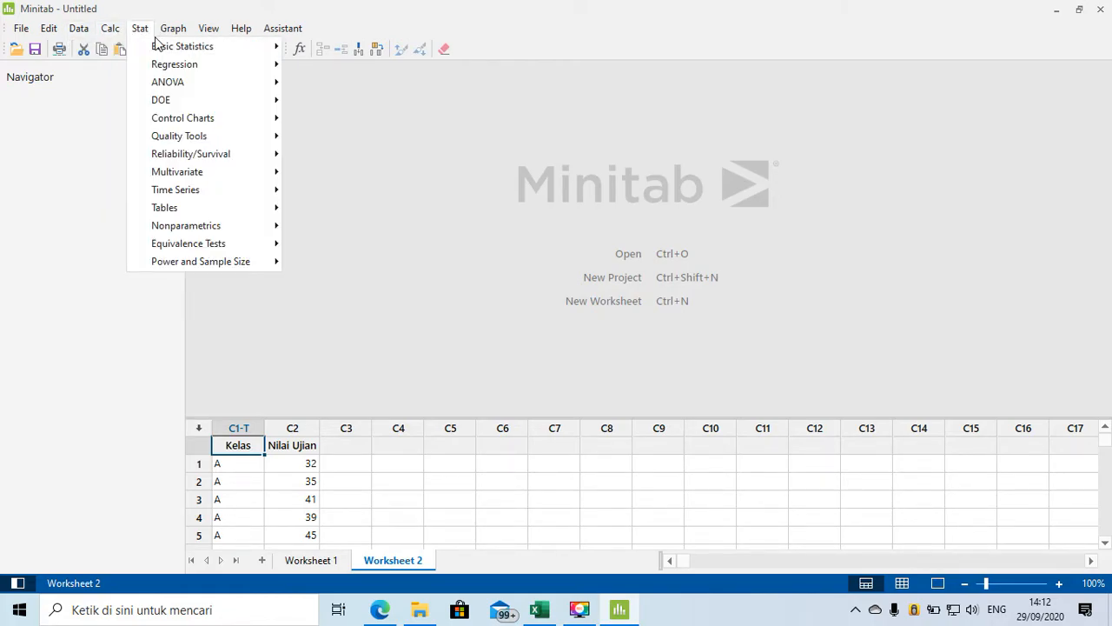
pyautogui.moveTo(161, 48)
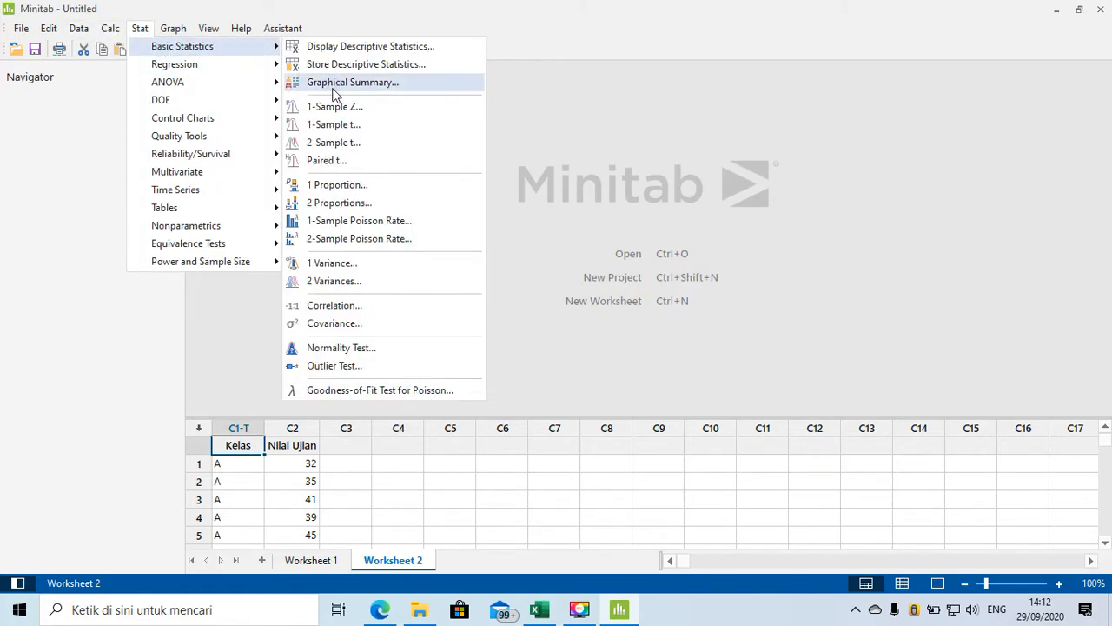
pyautogui.click(341, 348)
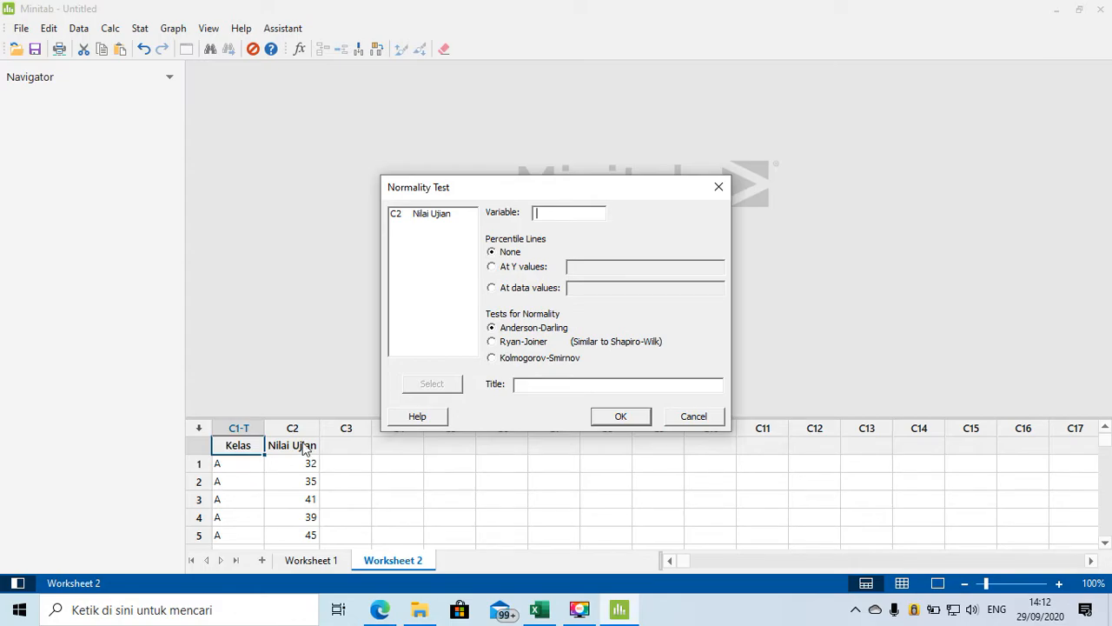
pyautogui.doubleClick(437, 215)
pyautogui.click(617, 416)
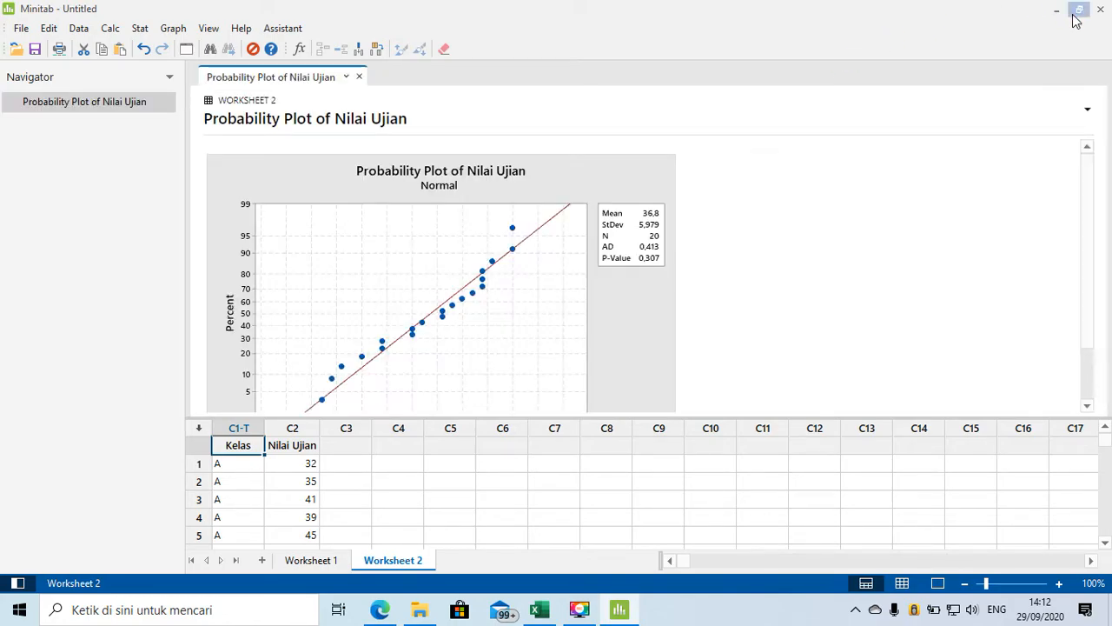
# Show only the output without the worksheet, maximize the window and examine the full probability plot of Nilai Ujian
pyautogui.click(1080, 9)
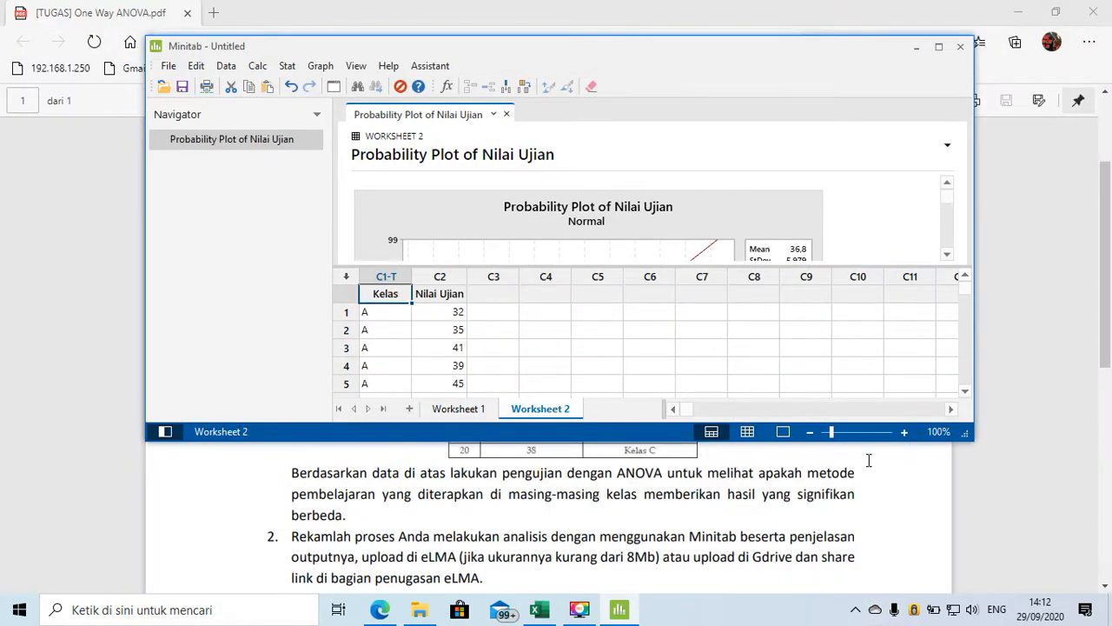
pyautogui.click(784, 431)
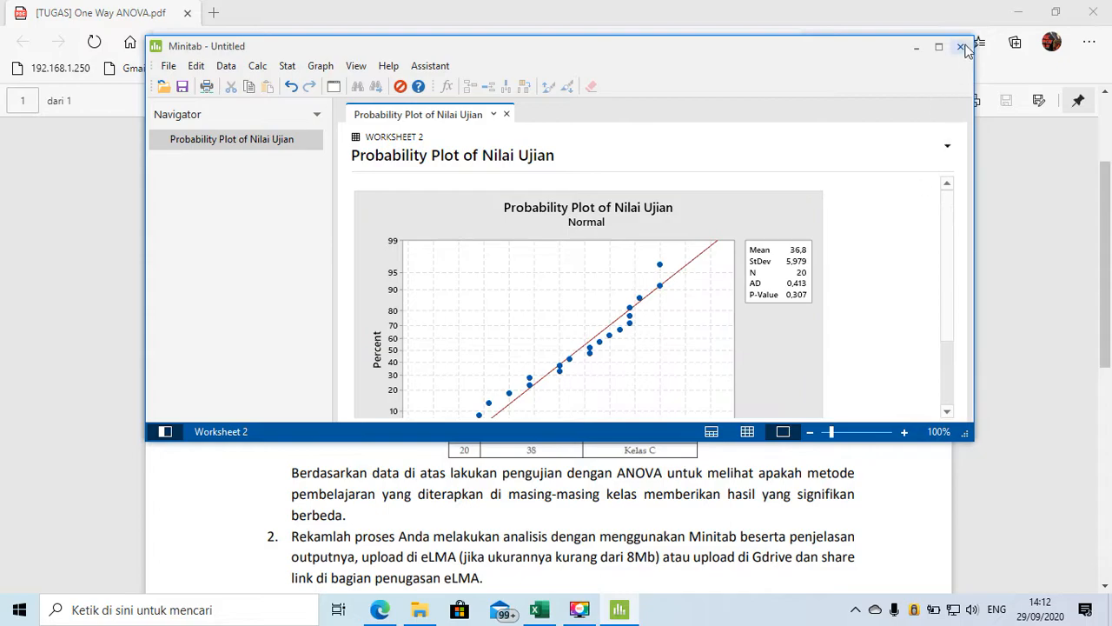
pyautogui.click(939, 48)
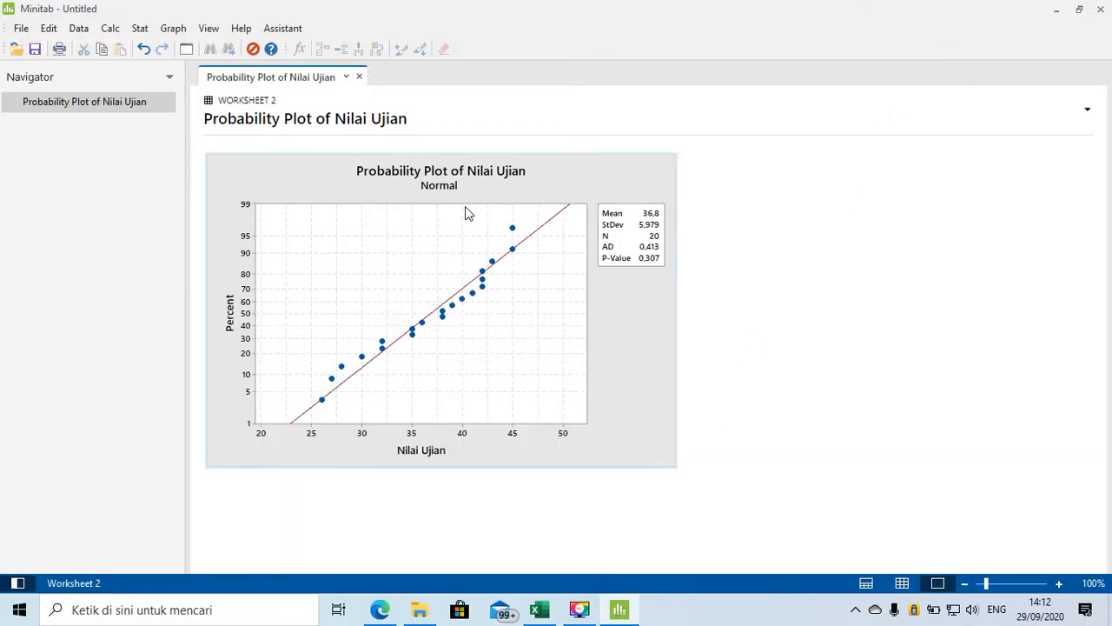
pyautogui.click(312, 412)
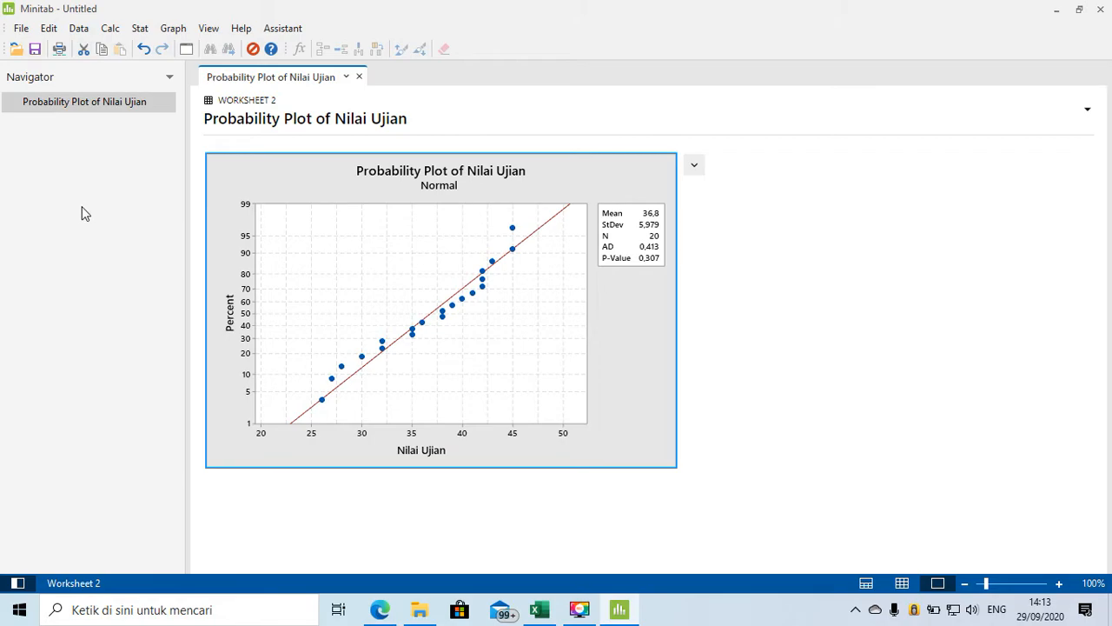
# Set up a One-Way ANOVA for response data in one column, with Nilai Ujian as the response and Kelas as the factor
pyautogui.click(140, 29)
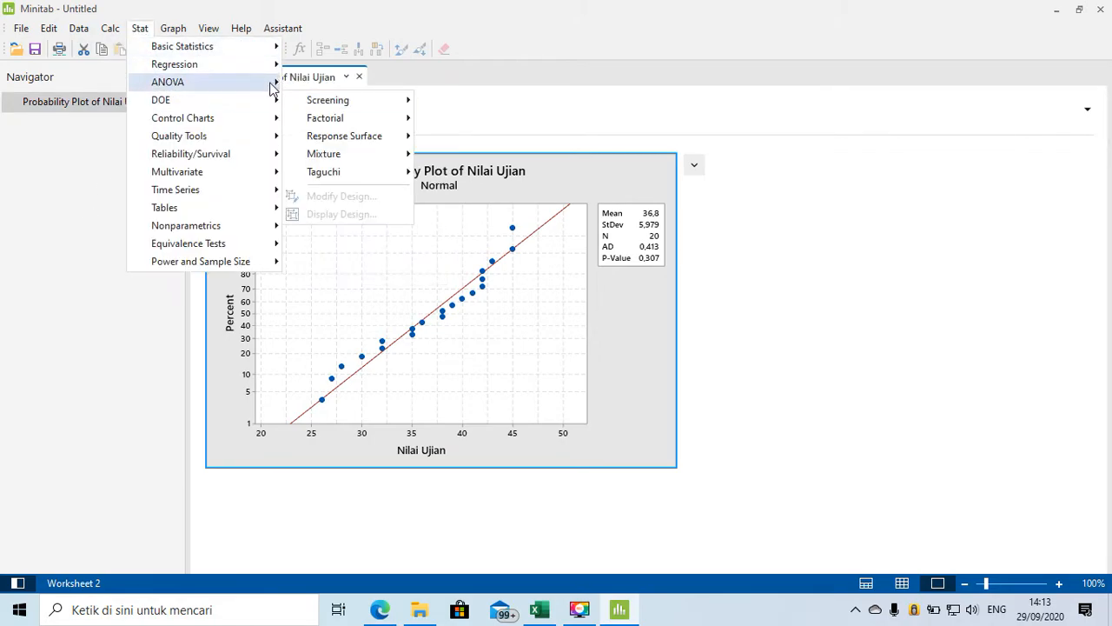
pyautogui.click(298, 80)
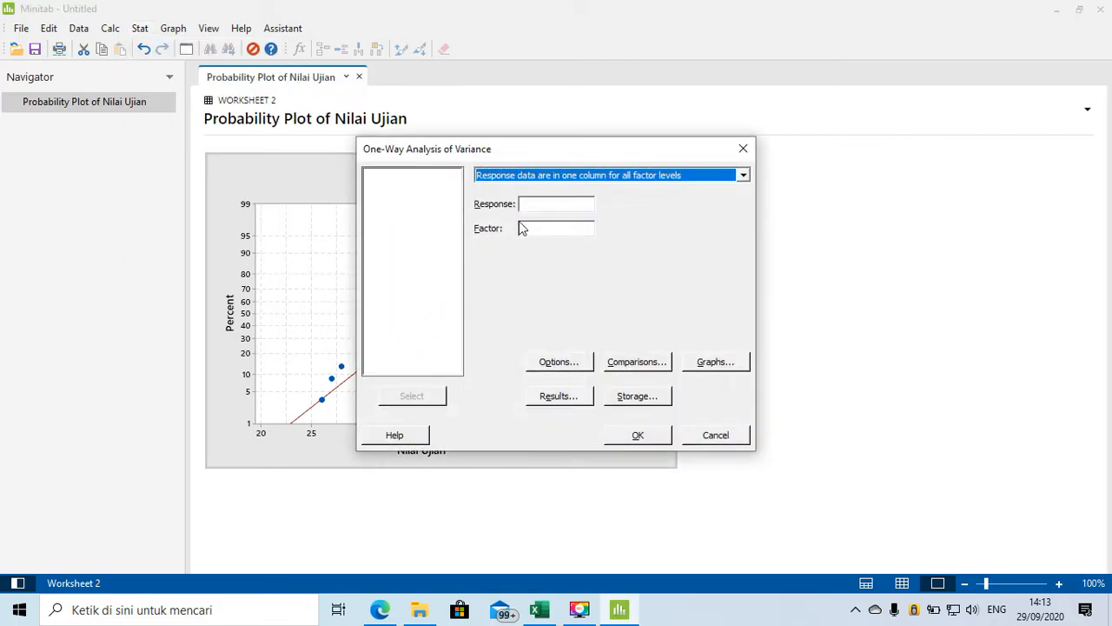
pyautogui.click(522, 204)
pyautogui.doubleClick(433, 185)
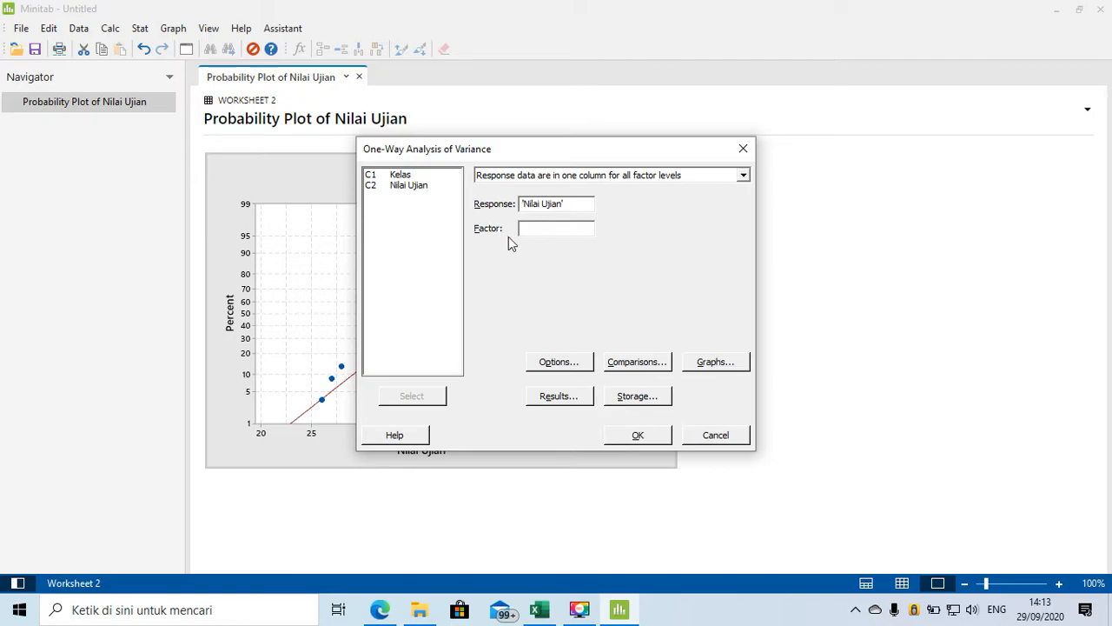
pyautogui.doubleClick(408, 176)
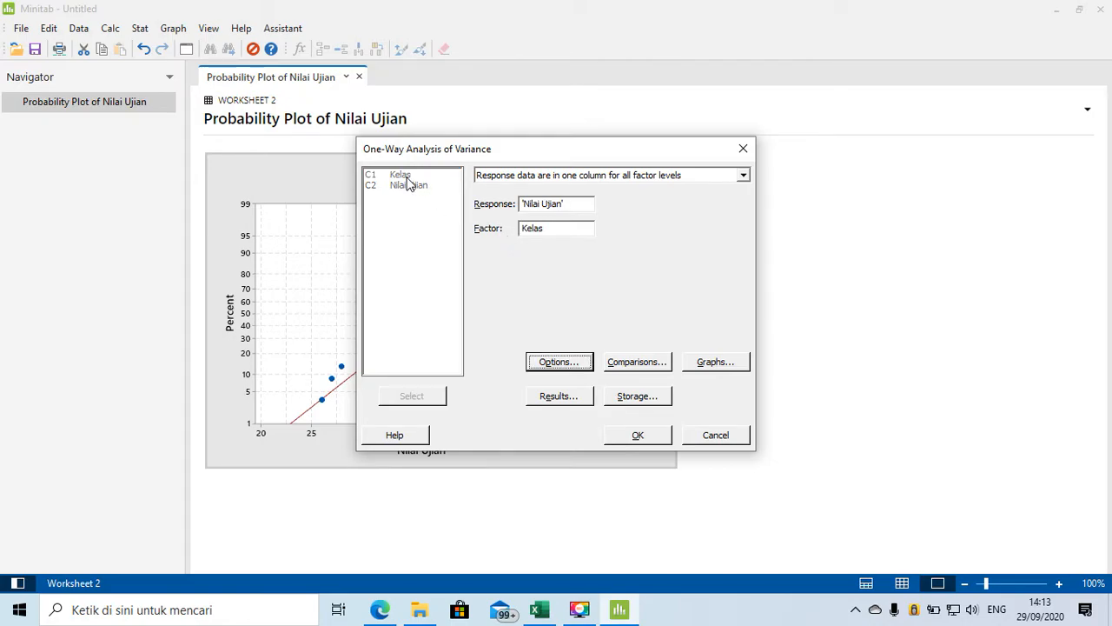
# Enable Tukey comparisons with an error rate of 5 and the interval plot for differences of means, and run the analysis
pyautogui.click(626, 363)
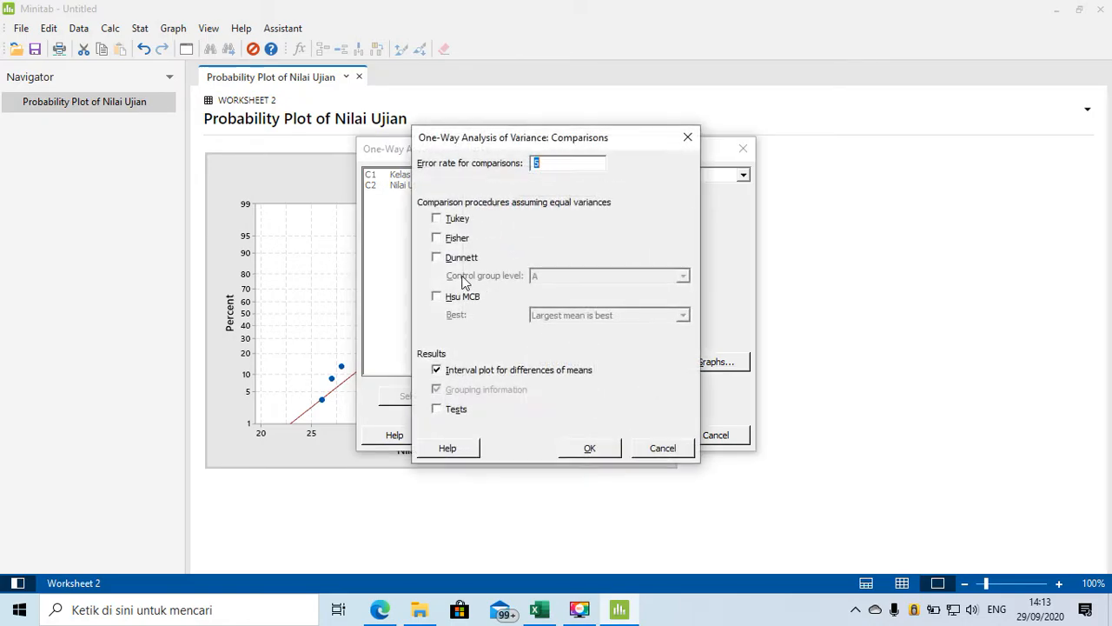
pyautogui.click(448, 221)
pyautogui.click(590, 447)
pyautogui.click(637, 436)
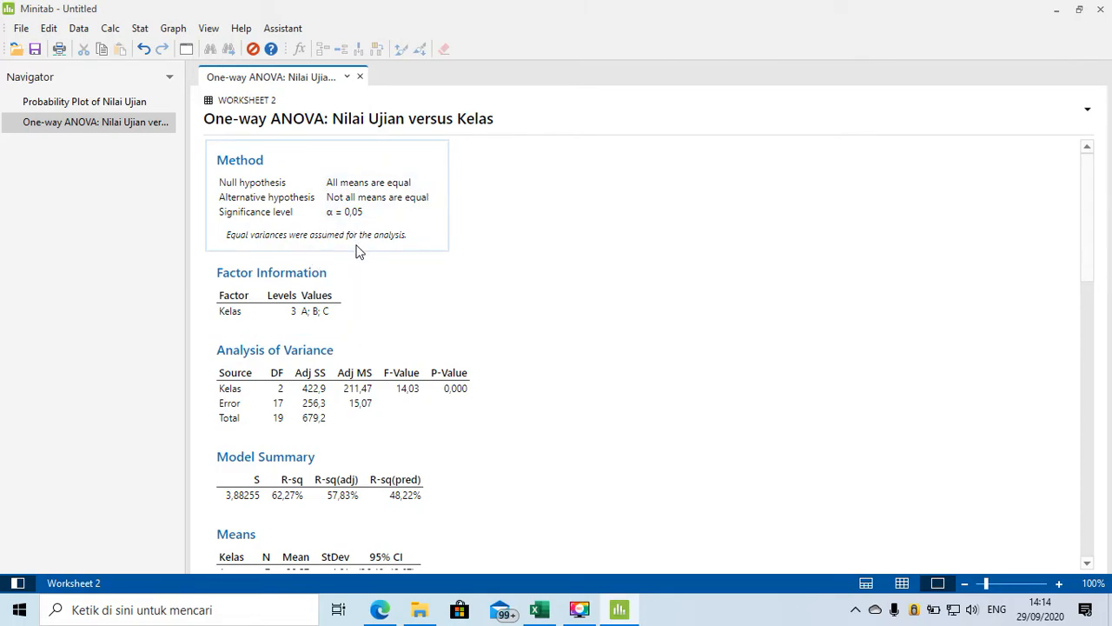
# Examine the One-way ANOVA output, comparing the hypotheses and significance level with the P-Value in the Analysis of Variance table
pyautogui.scroll(-2, 266, 327)
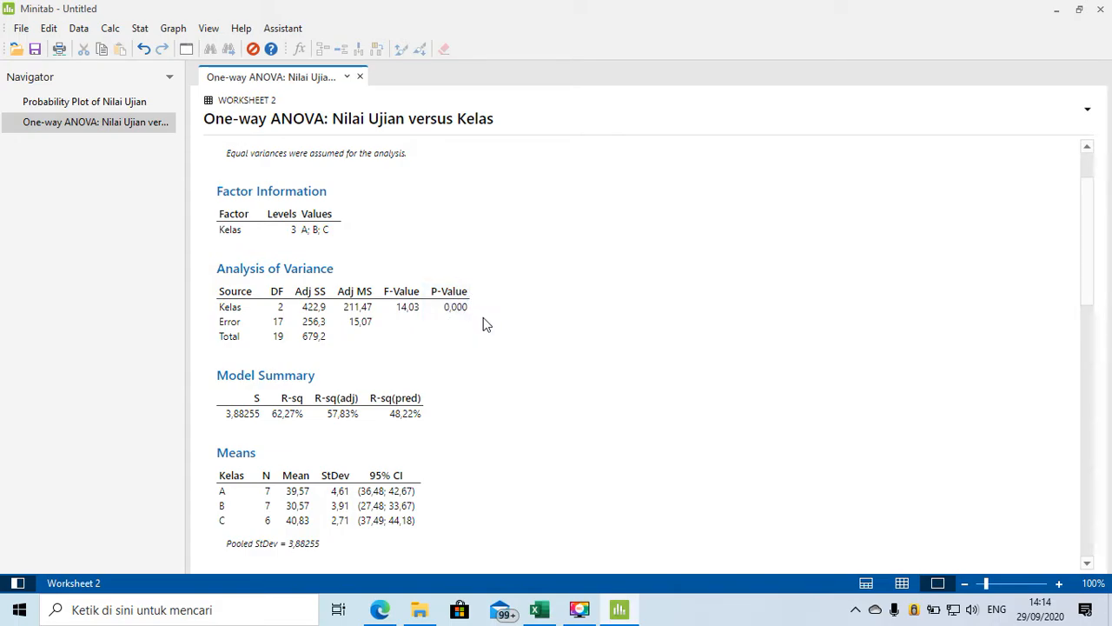
pyautogui.scroll(2, 484, 326)
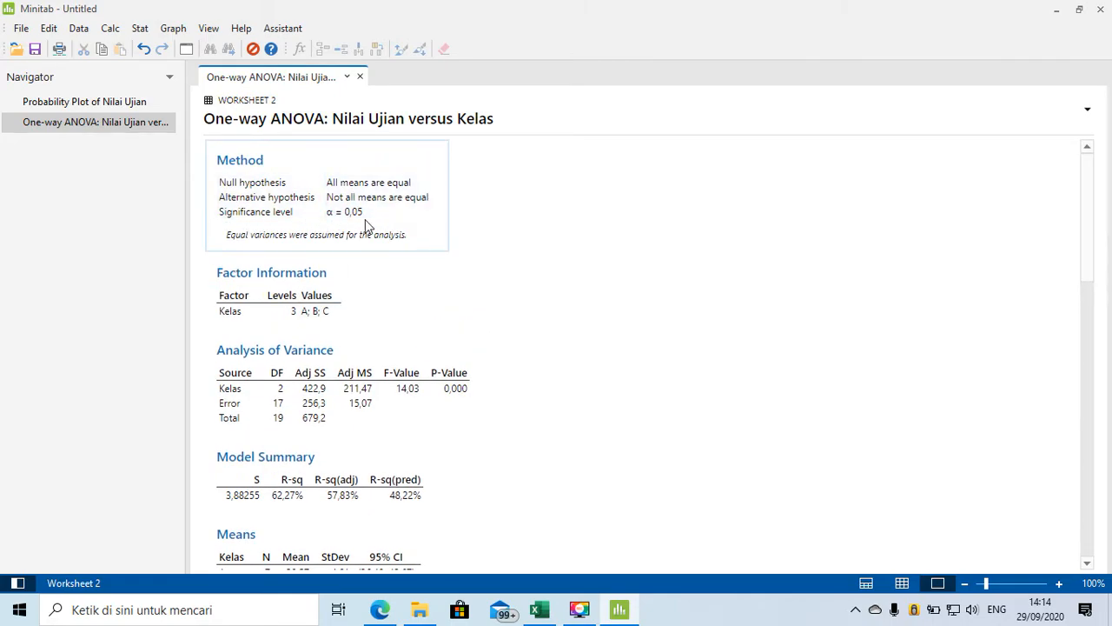
pyautogui.scroll(-2, 363, 272)
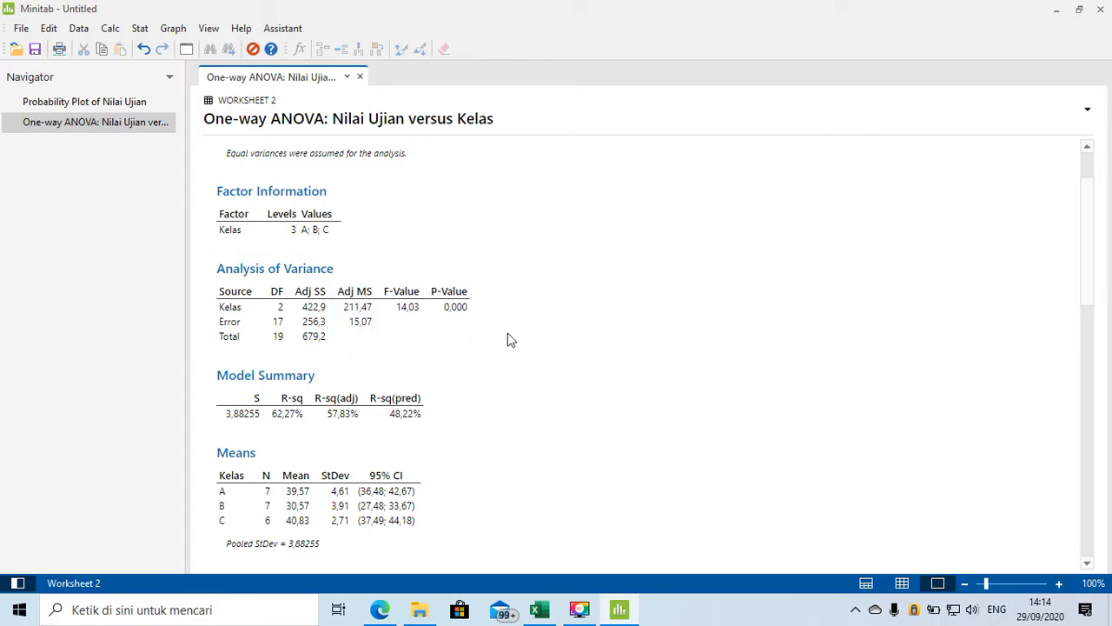
# Examine the Means table and the Tukey grouping information for classes A, B and C in the One-way ANOVA output
pyautogui.scroll(2, 509, 339)
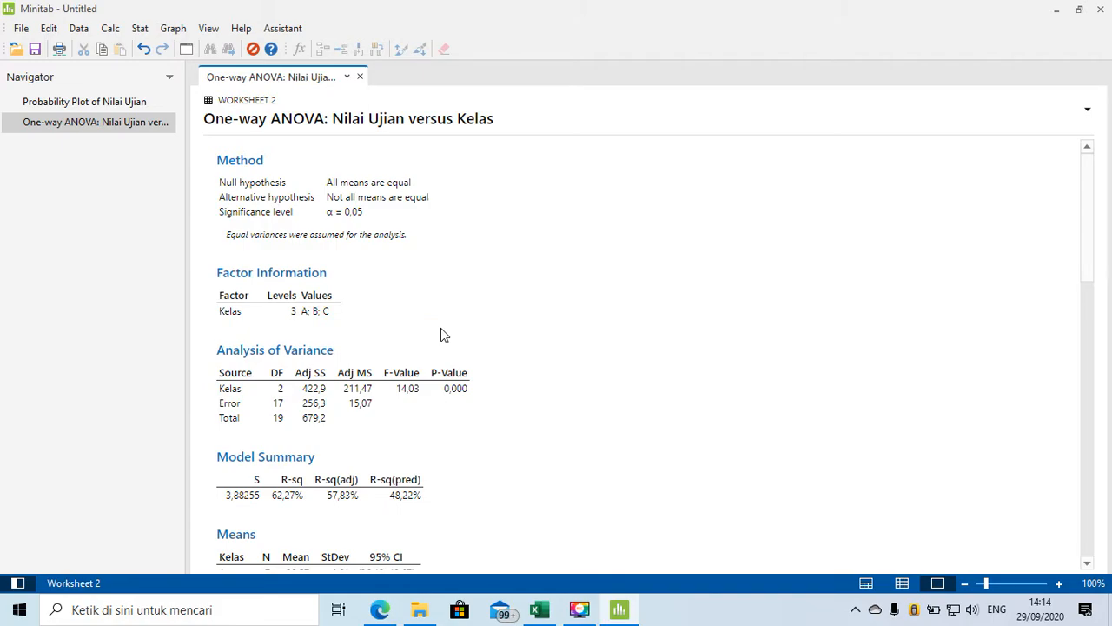
pyautogui.scroll(-3, 441, 335)
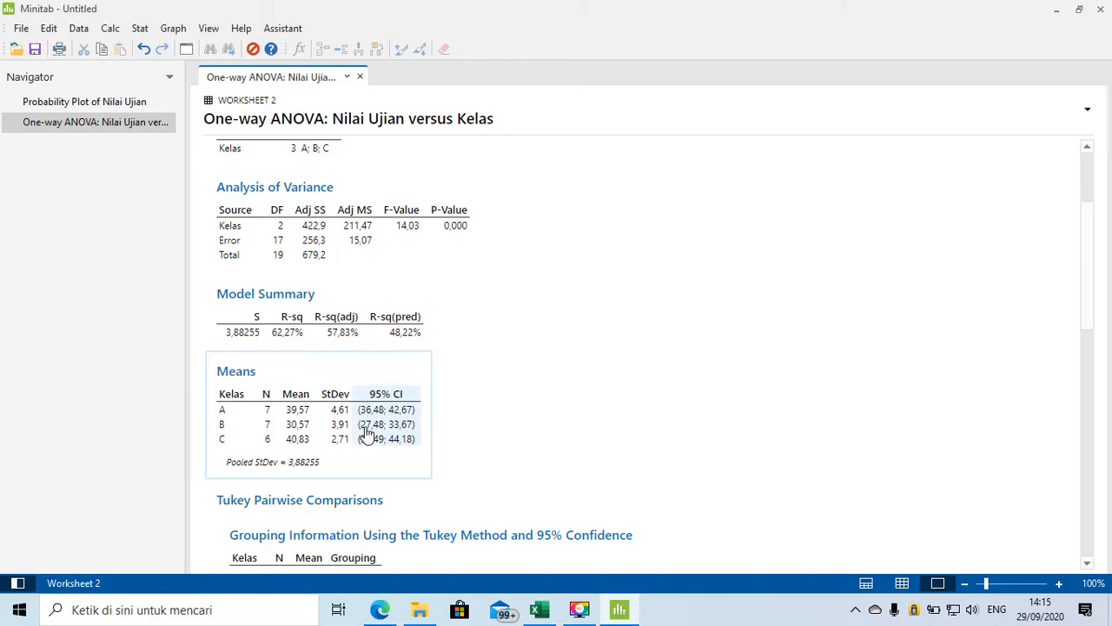
pyautogui.scroll(-2, 348, 424)
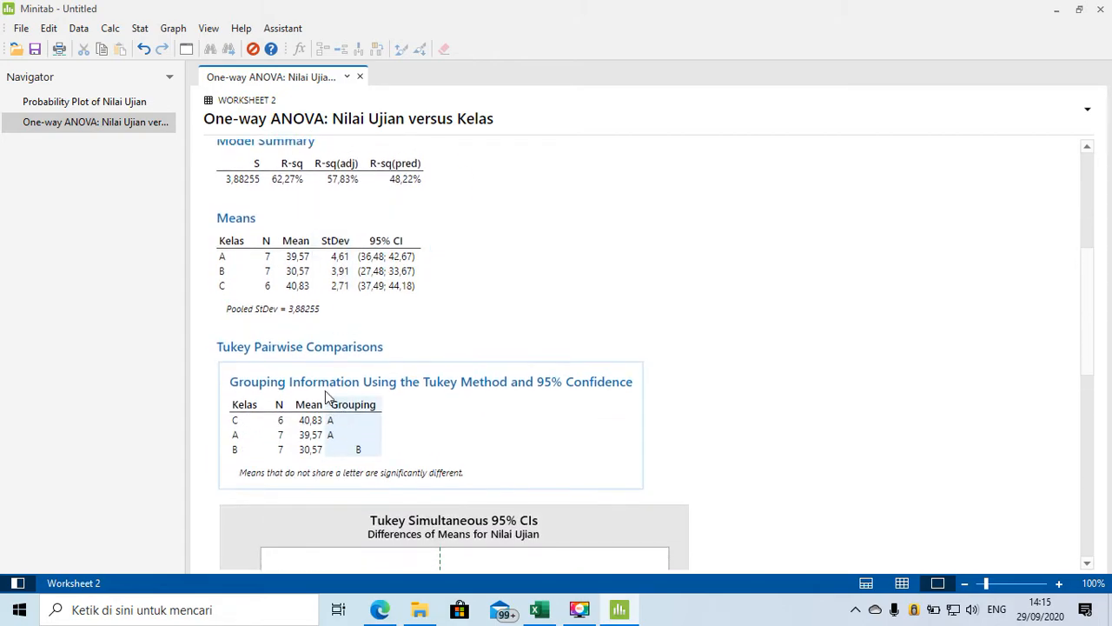
pyautogui.scroll(-2, 382, 391)
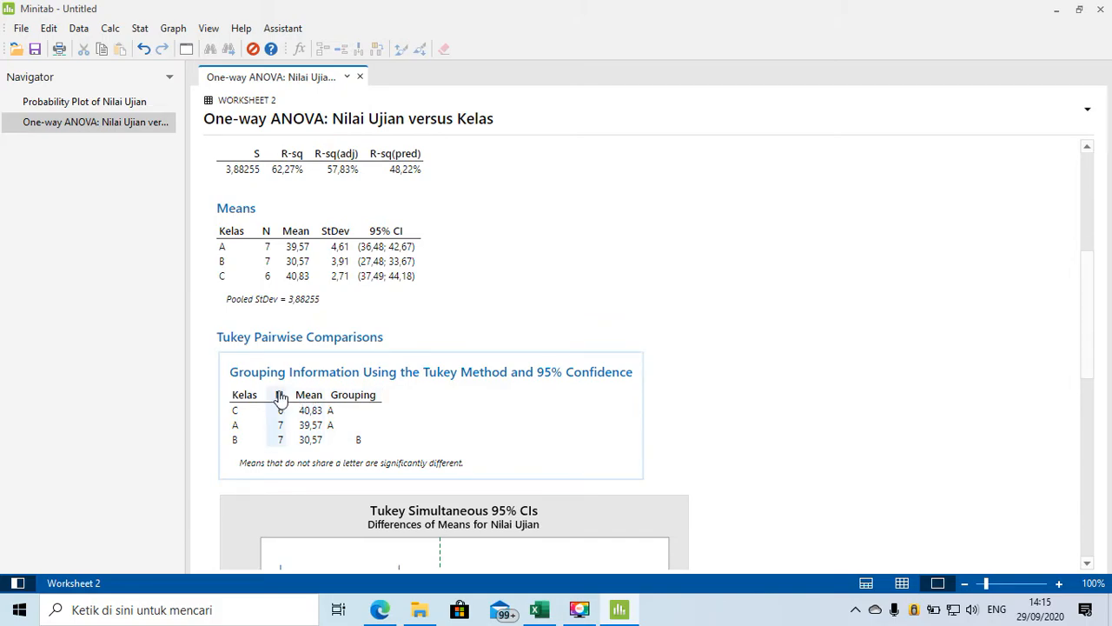
pyautogui.scroll(-2, 281, 397)
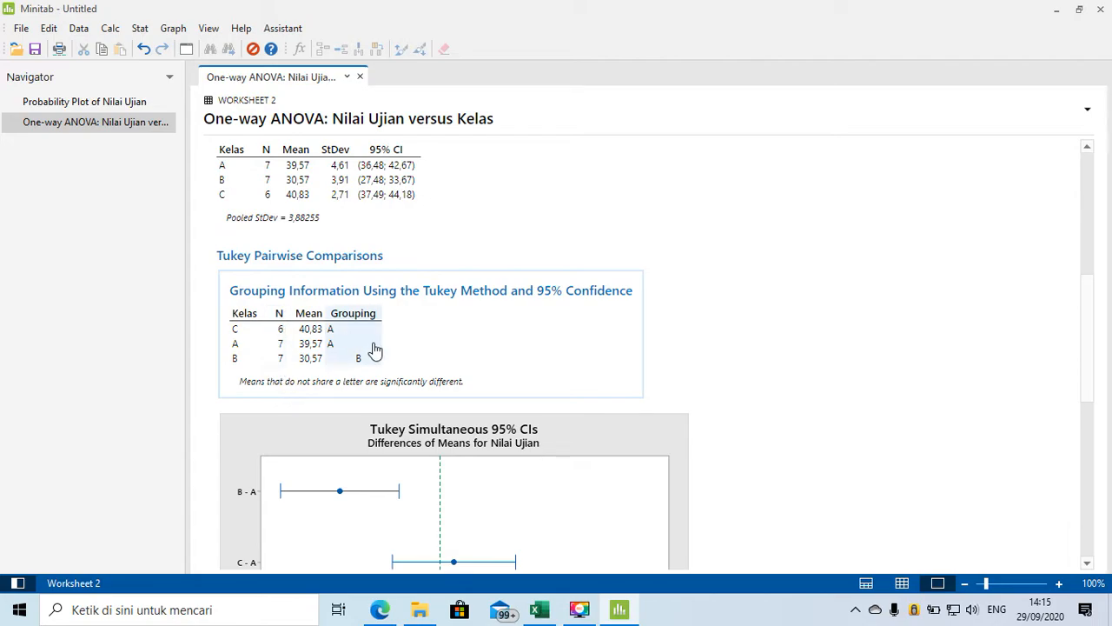
pyautogui.scroll(1, 322, 387)
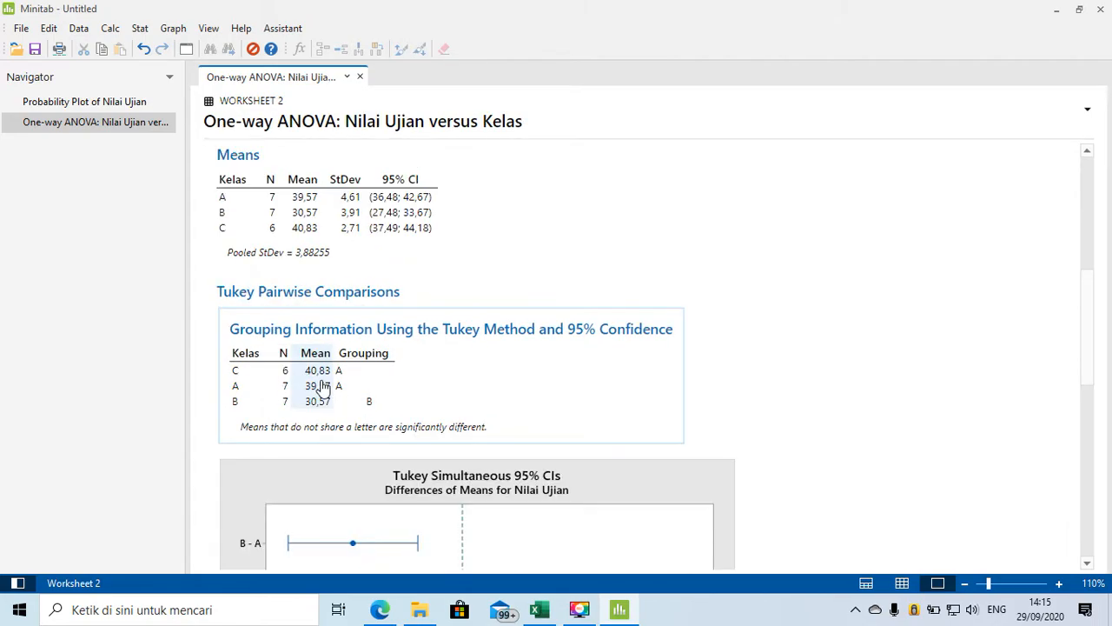
pyautogui.scroll(-1, 321, 388)
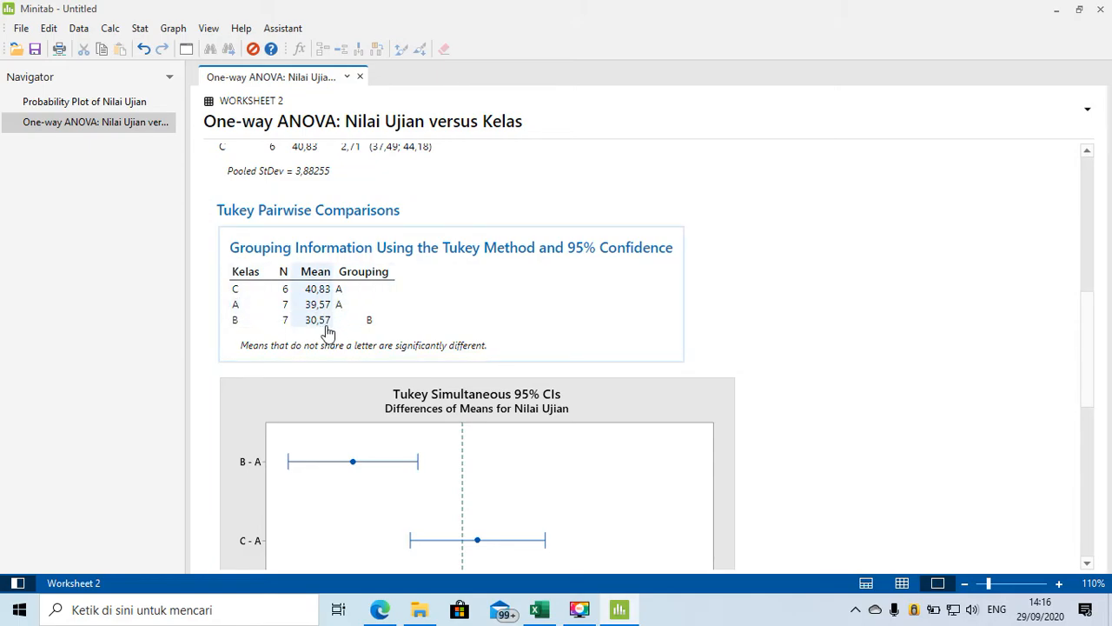
# Examine the Tukey Simultaneous 95% CIs plot against the zero line and compare it with the hypotheses in the Method section
pyautogui.scroll(-3, 327, 331)
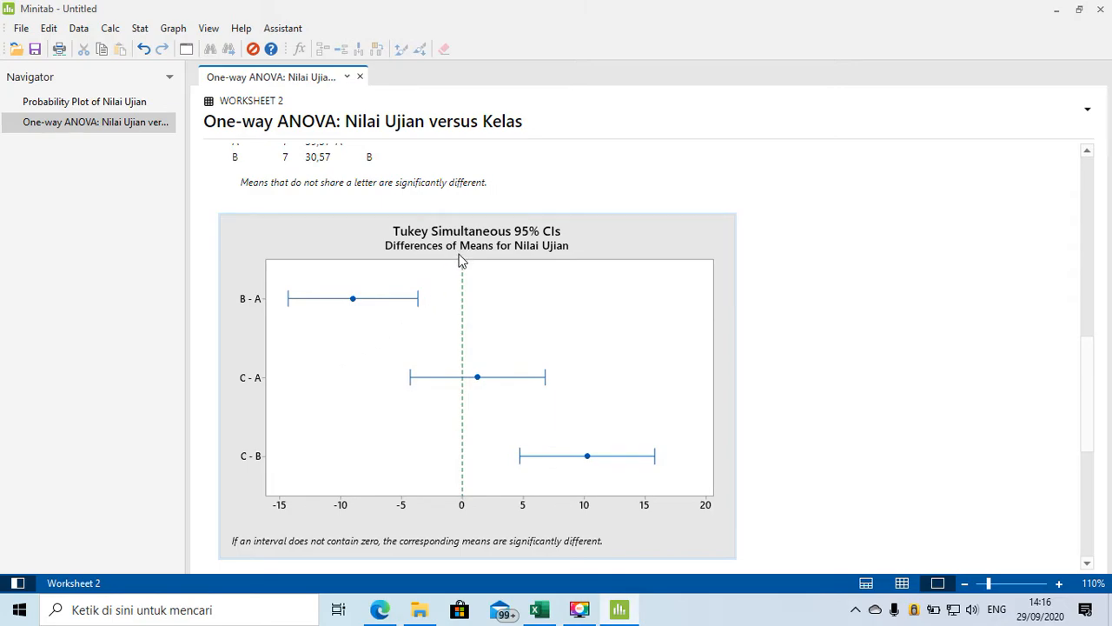
pyautogui.scroll(-2, 460, 261)
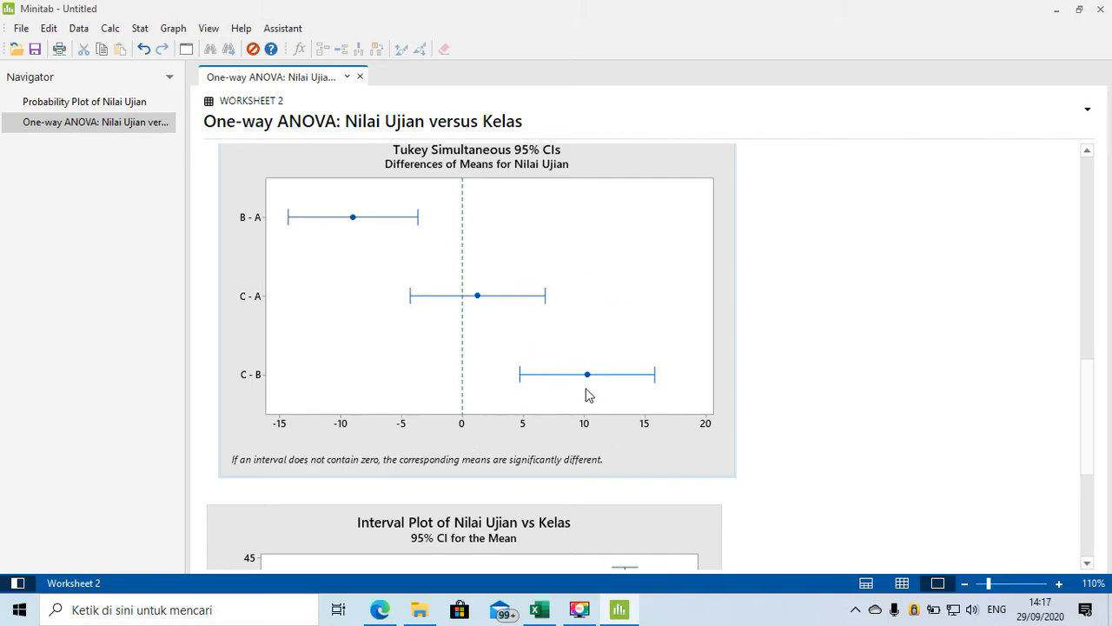
pyautogui.scroll(5, 600, 330)
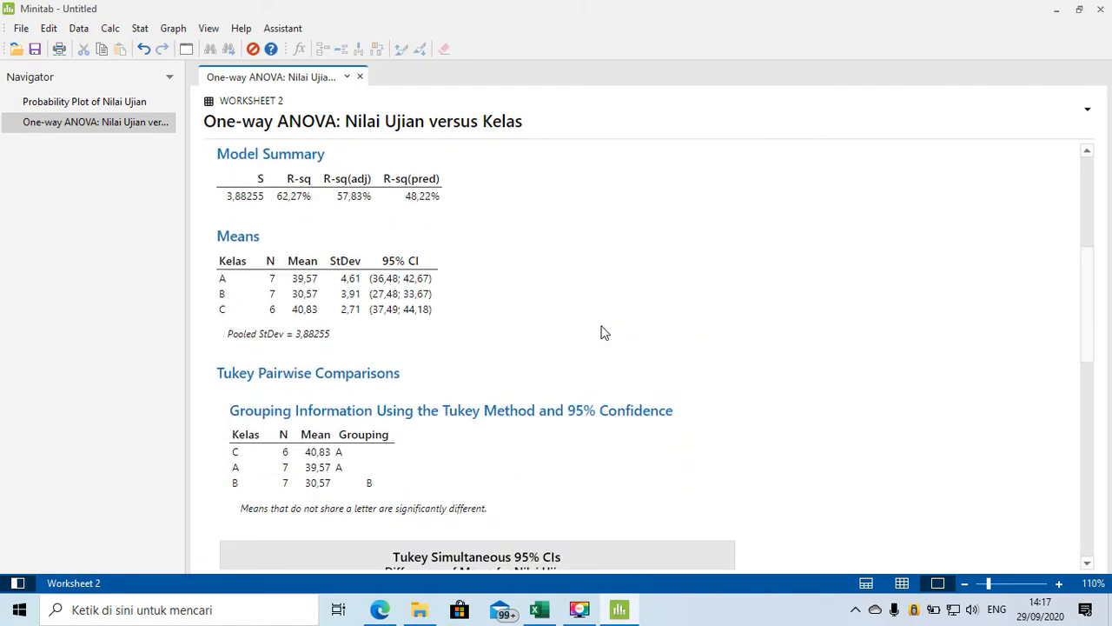
pyautogui.scroll(-1, 605, 332)
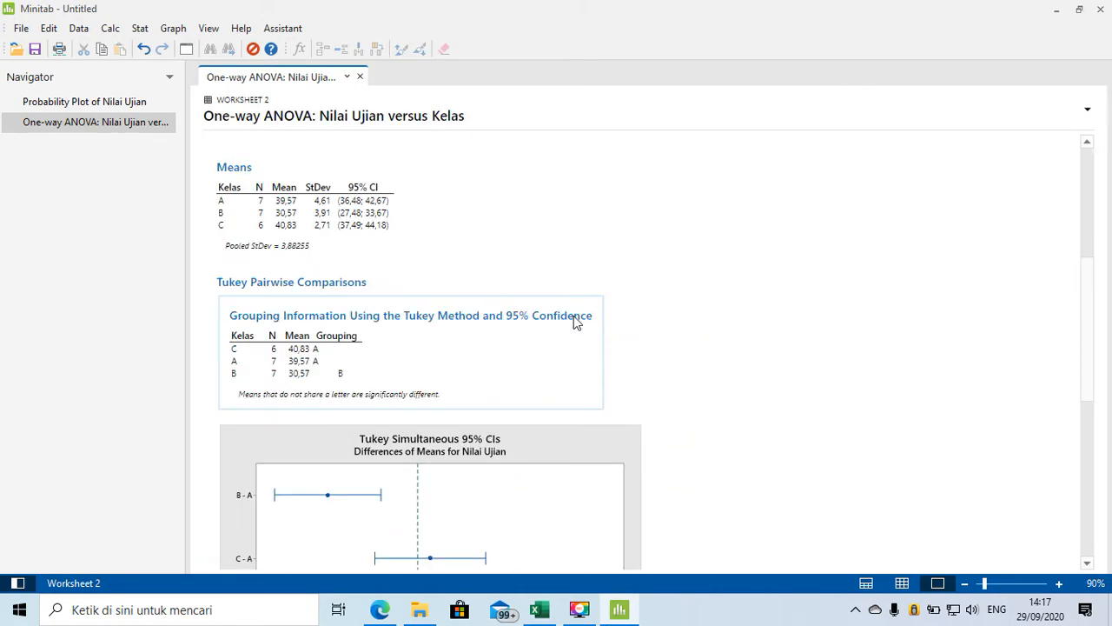
pyautogui.scroll(4, 581, 320)
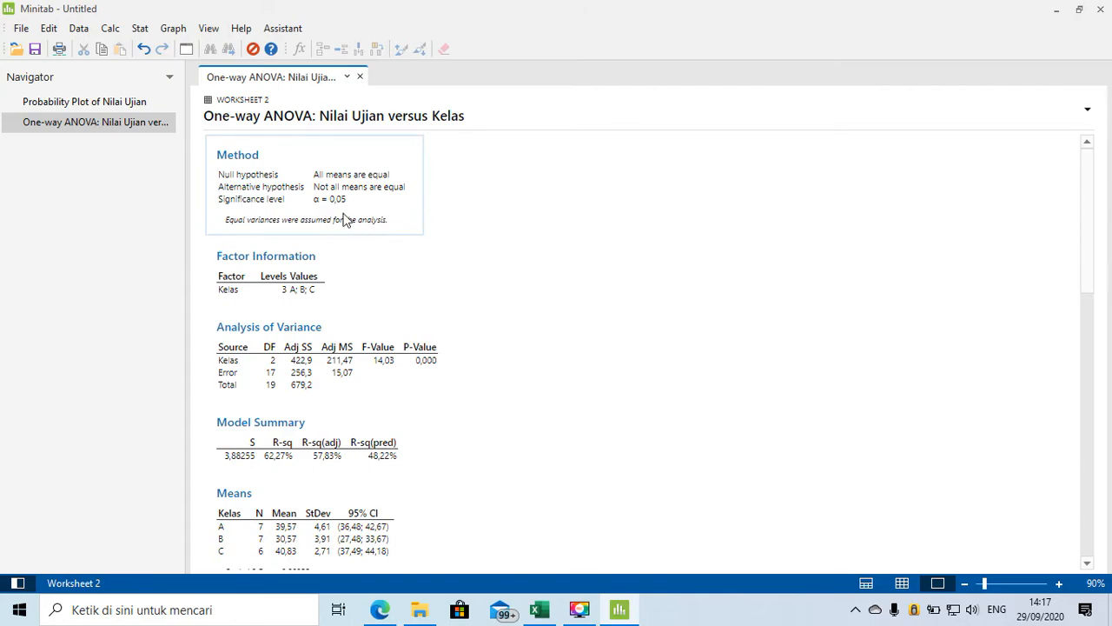
pyautogui.scroll(-5, 355, 241)
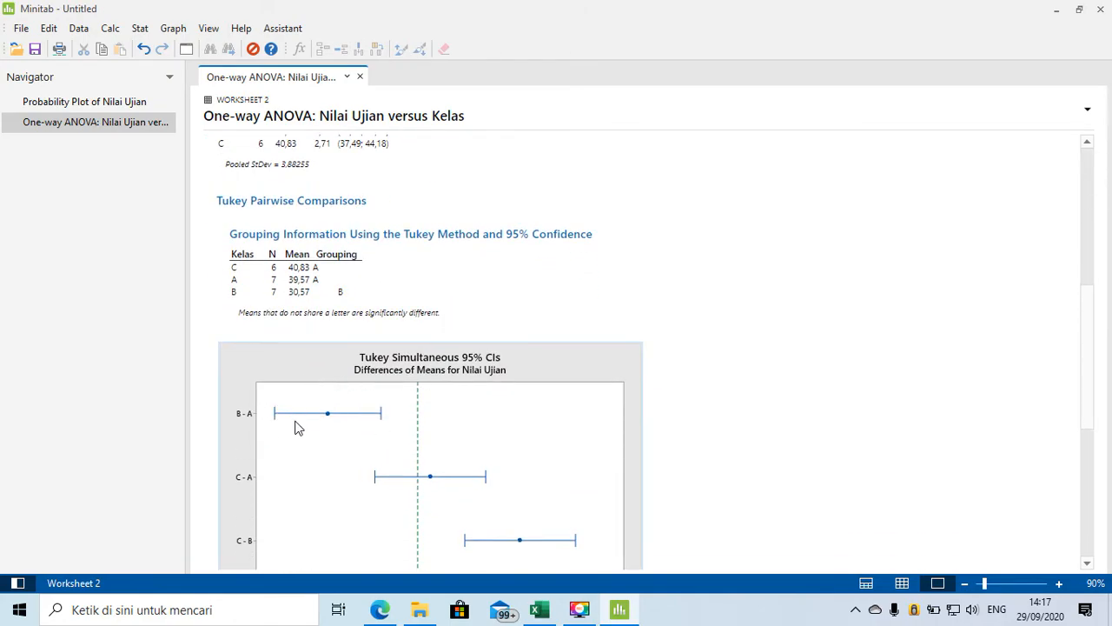
pyautogui.scroll(5, 391, 360)
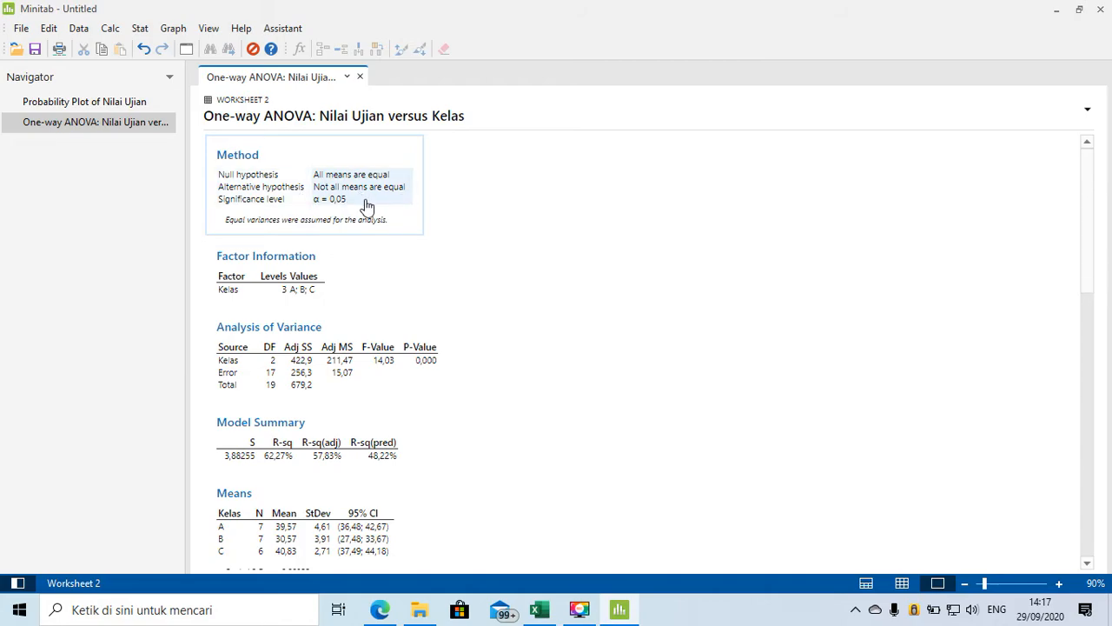
pyautogui.scroll(-6, 367, 226)
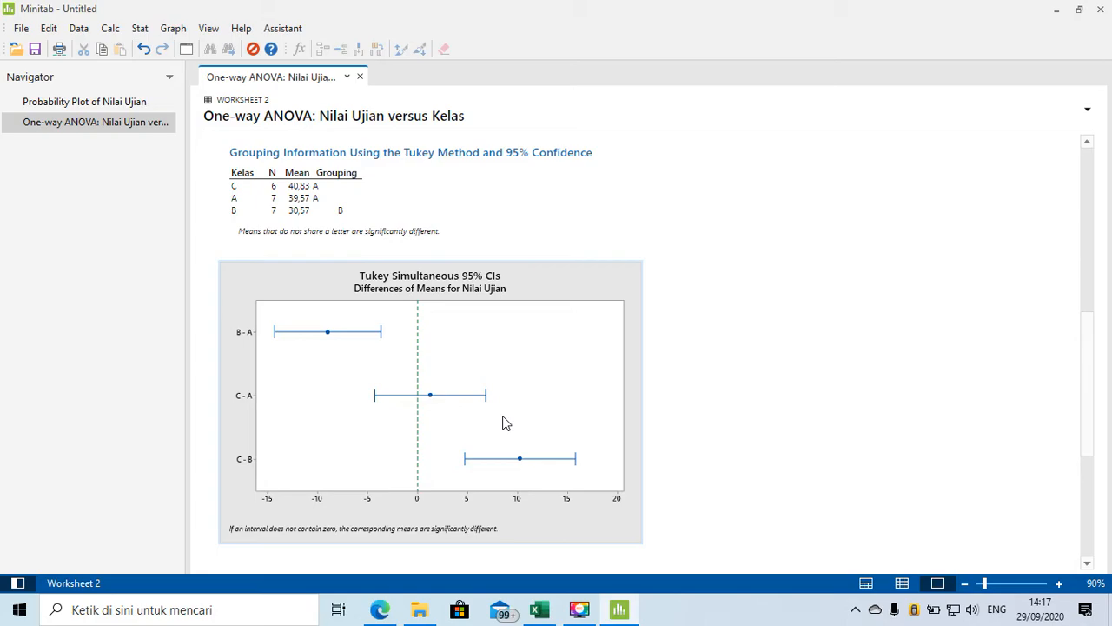
# Examine the Interval Plot of Nilai Ujian vs Kelas alongside the Tukey results, and read the mean of each class from its points
pyautogui.scroll(-5, 503, 423)
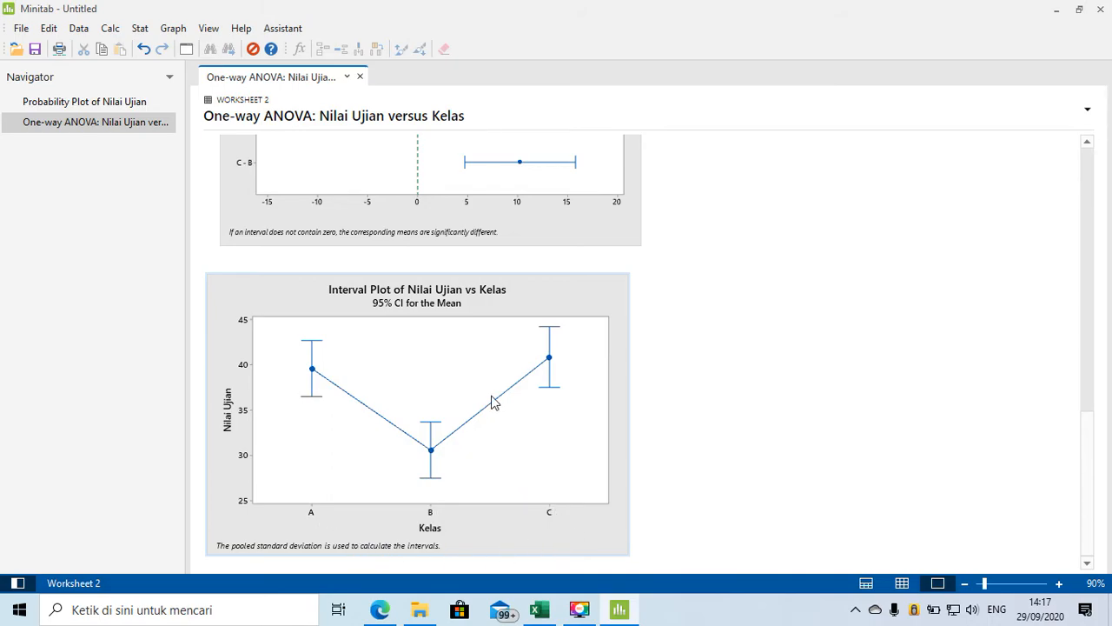
pyautogui.scroll(10, 491, 402)
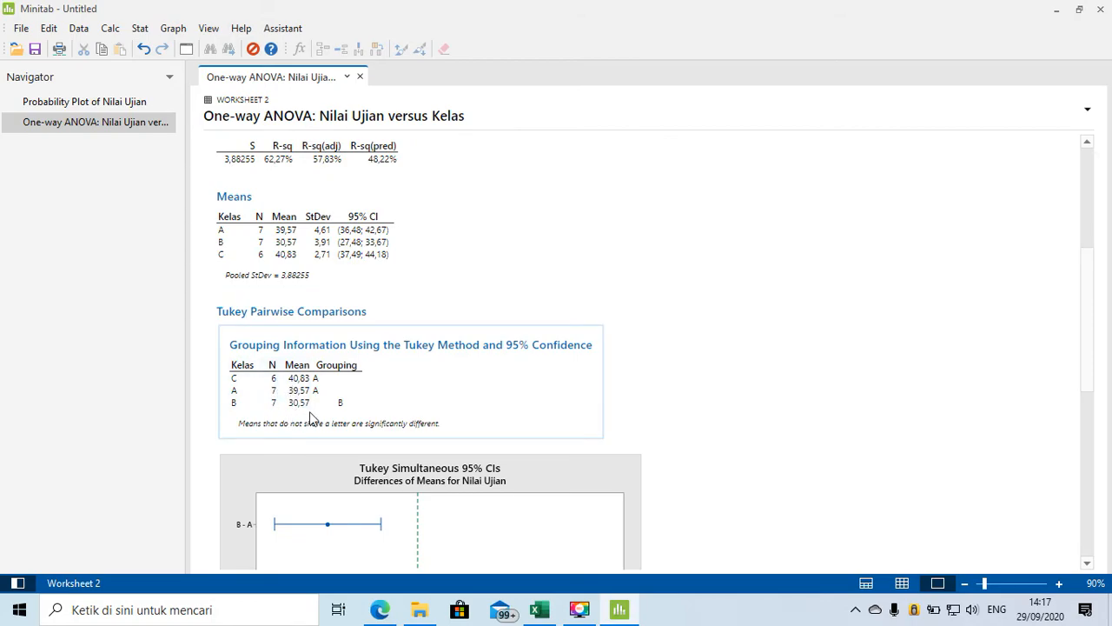
pyautogui.scroll(-10, 305, 417)
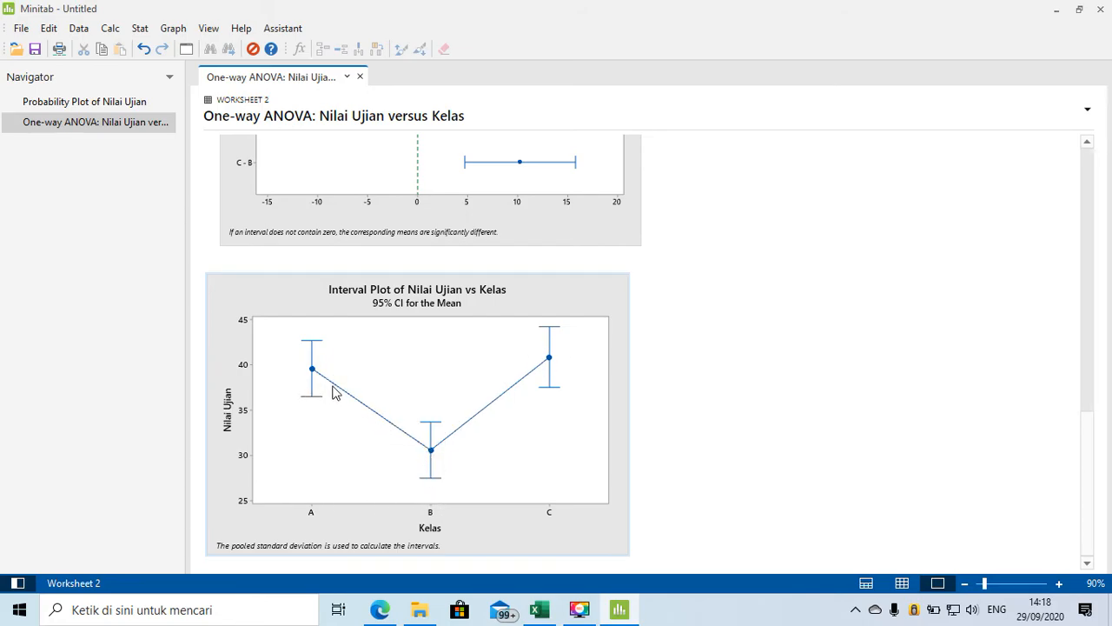
pyautogui.scroll(3, 308, 368)
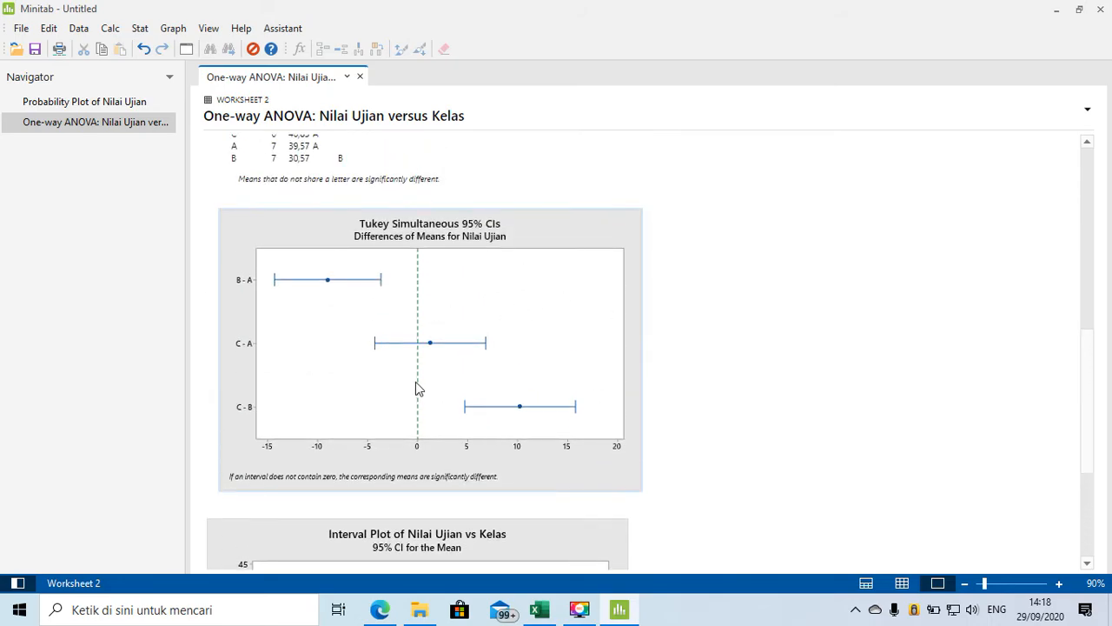
pyautogui.scroll(-1, 478, 385)
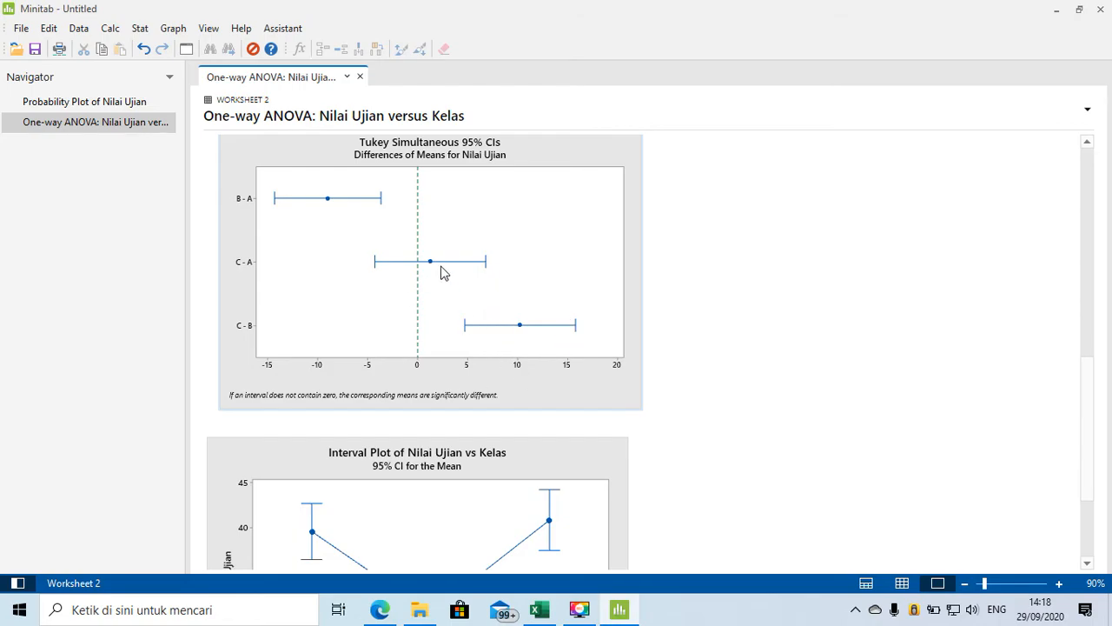
pyautogui.scroll(1, 441, 273)
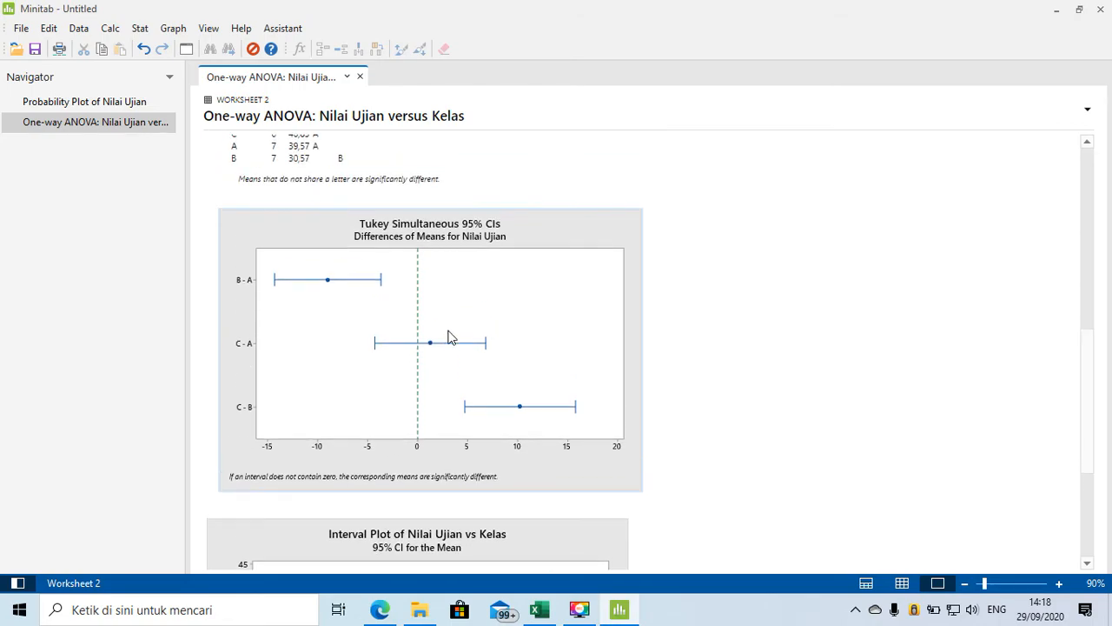
pyautogui.scroll(-3, 500, 426)
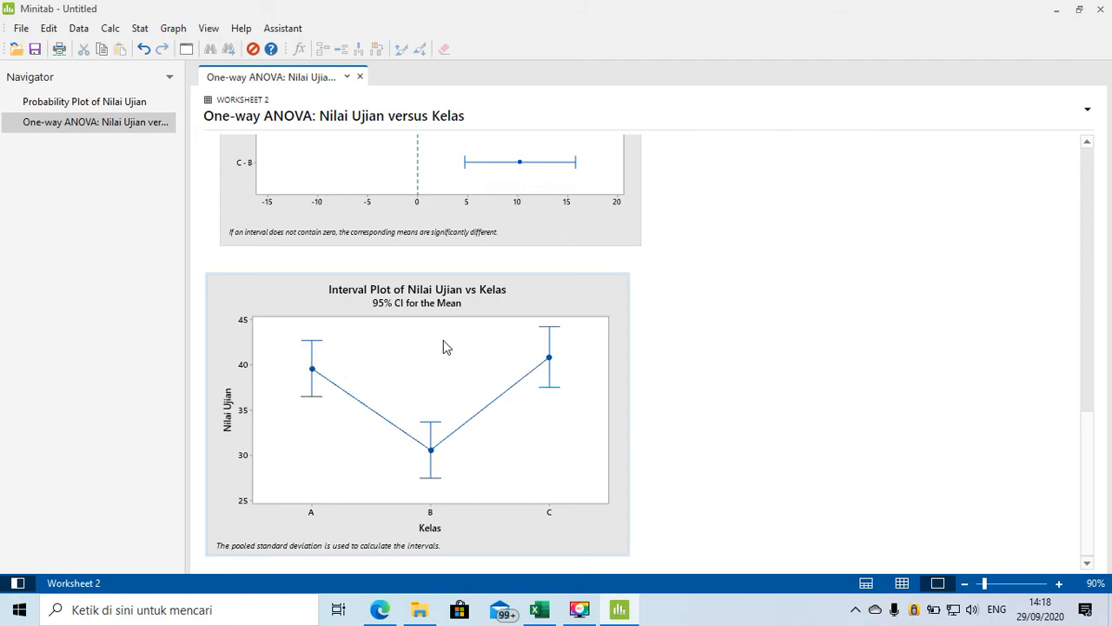
pyautogui.moveTo(313, 373)
pyautogui.moveTo(551, 362)
pyautogui.moveTo(433, 458)
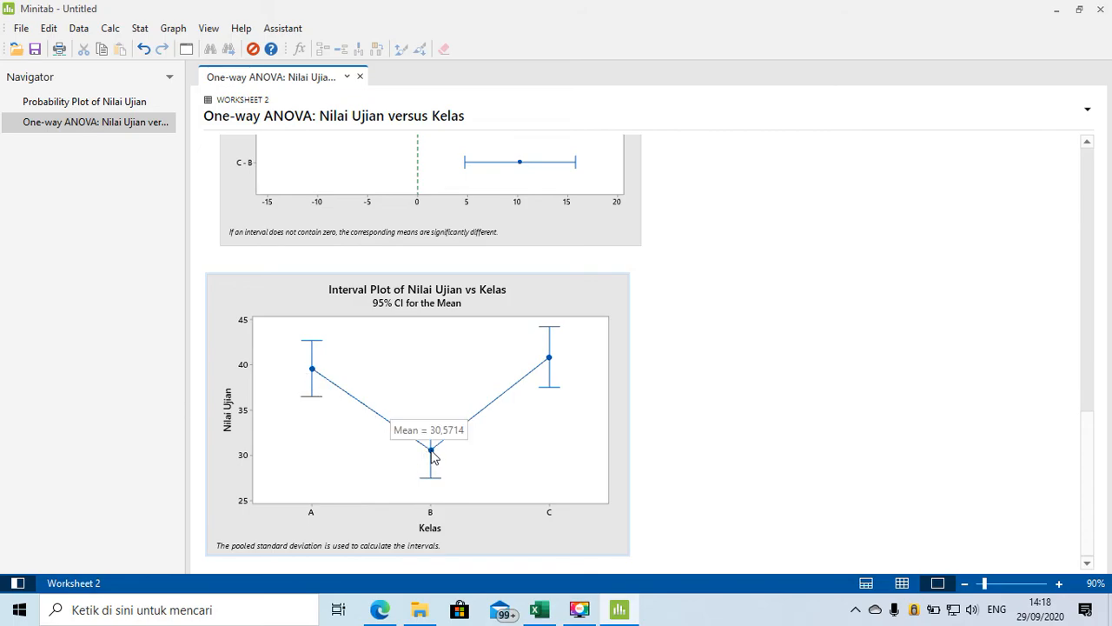
pyautogui.scroll(2, 432, 457)
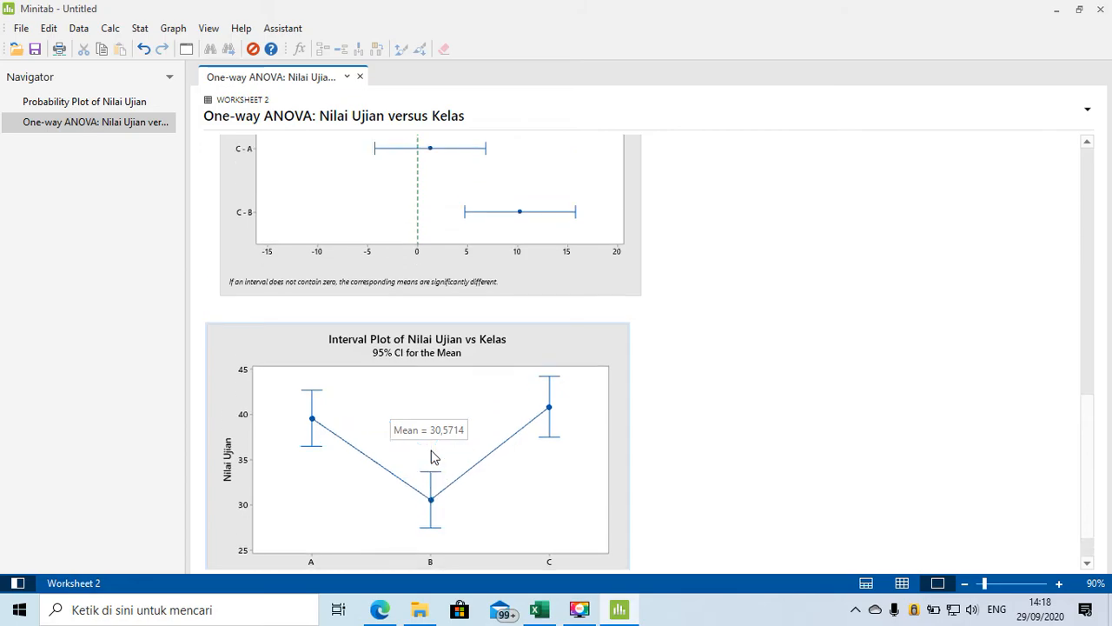
pyautogui.scroll(-2, 435, 469)
# Review the whole One-way ANOVA output from the Method section through the Tukey comparisons to the interval plot
pyautogui.scroll(20, 514, 408)
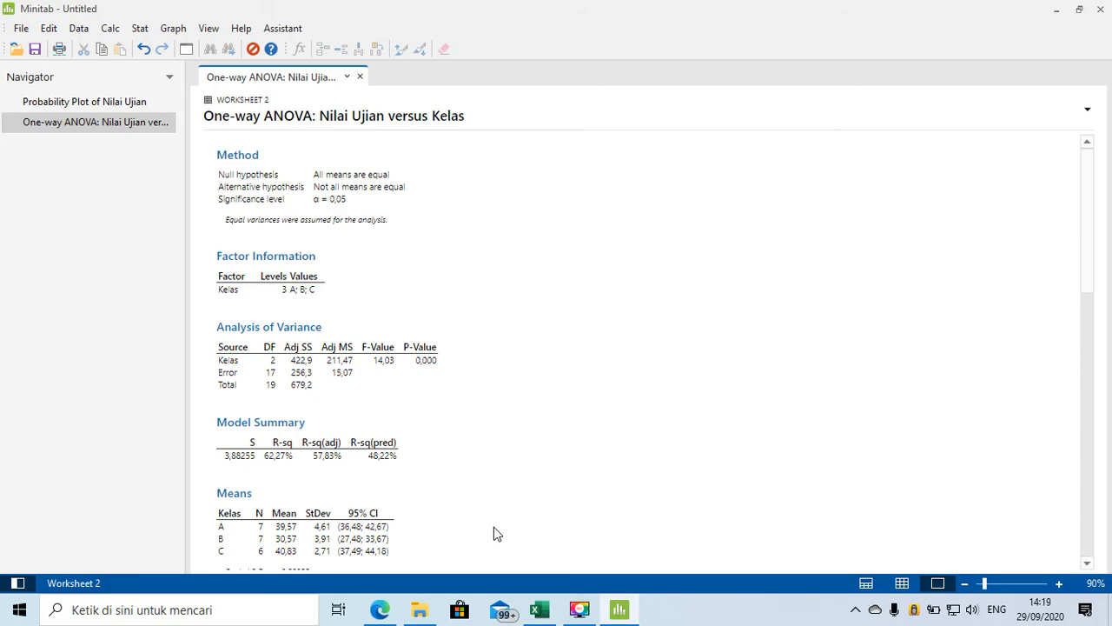
pyautogui.scroll(-5, 514, 469)
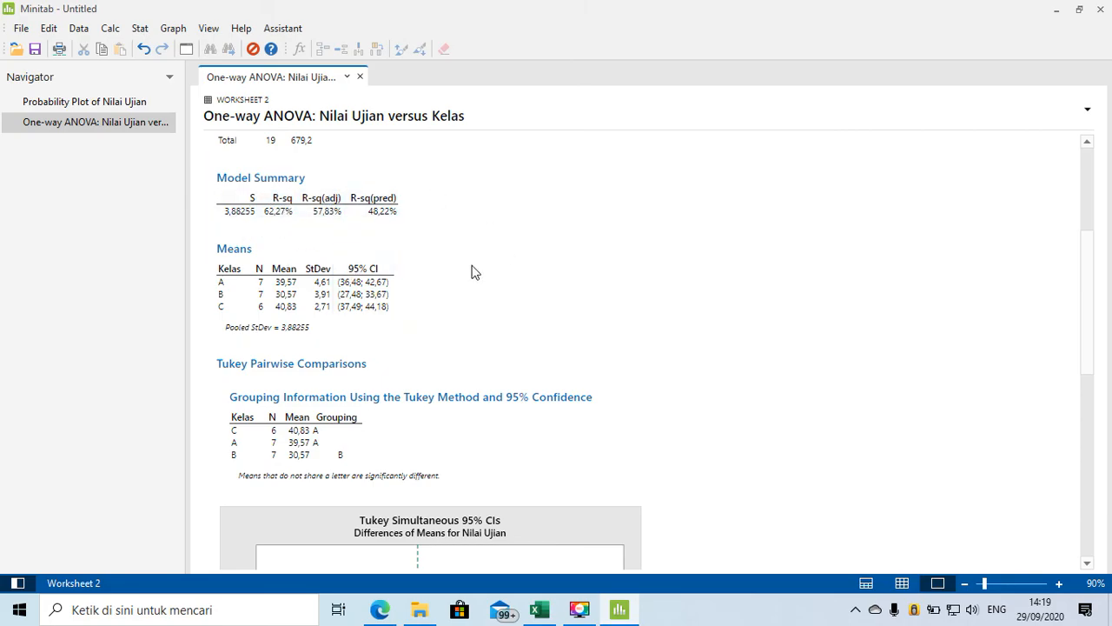
pyautogui.scroll(-1, 354, 330)
pyautogui.scroll(-4, 355, 336)
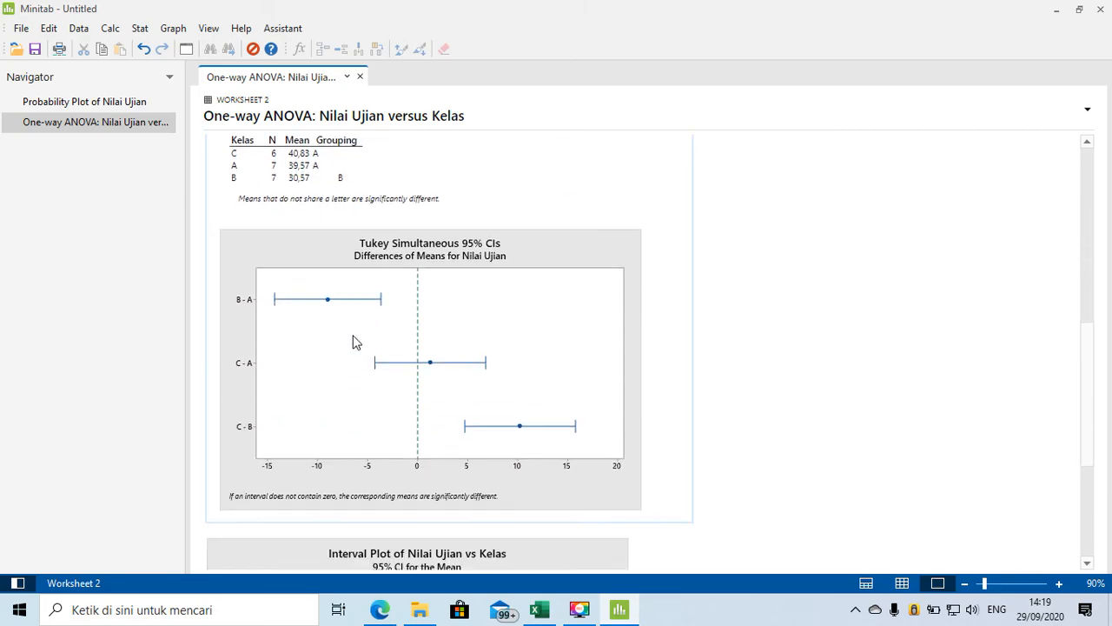
pyautogui.scroll(1, 529, 317)
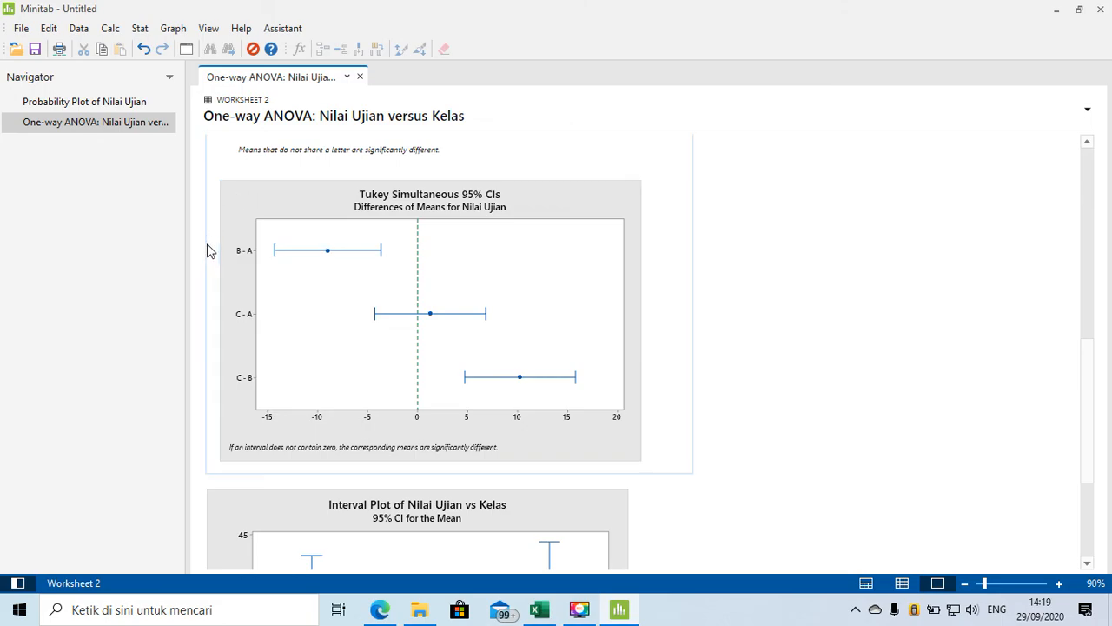
pyautogui.scroll(-3, 570, 388)
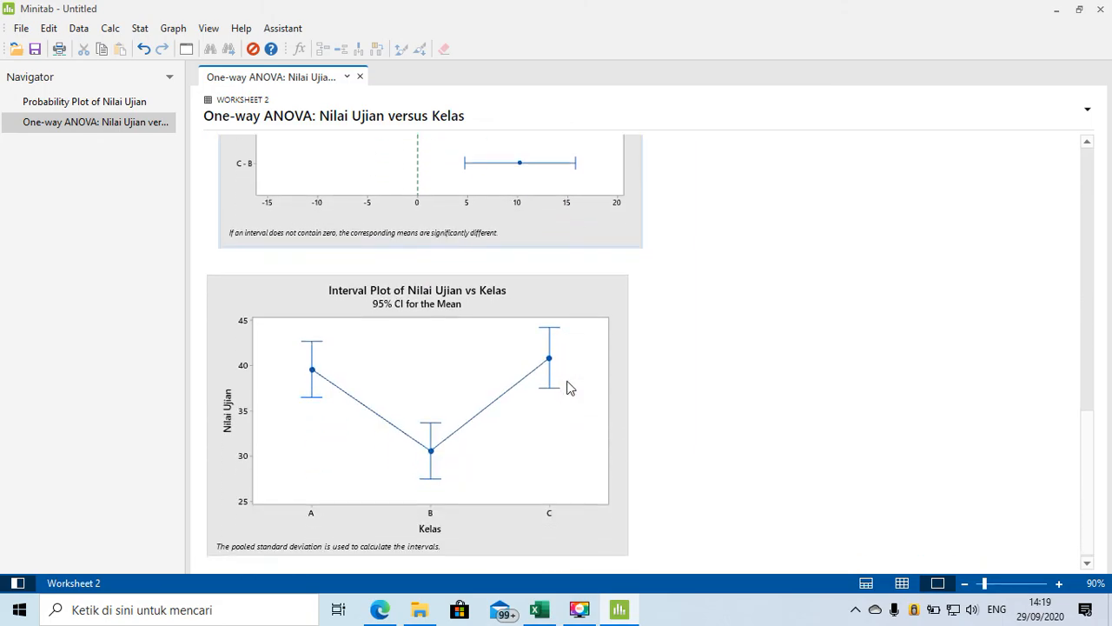